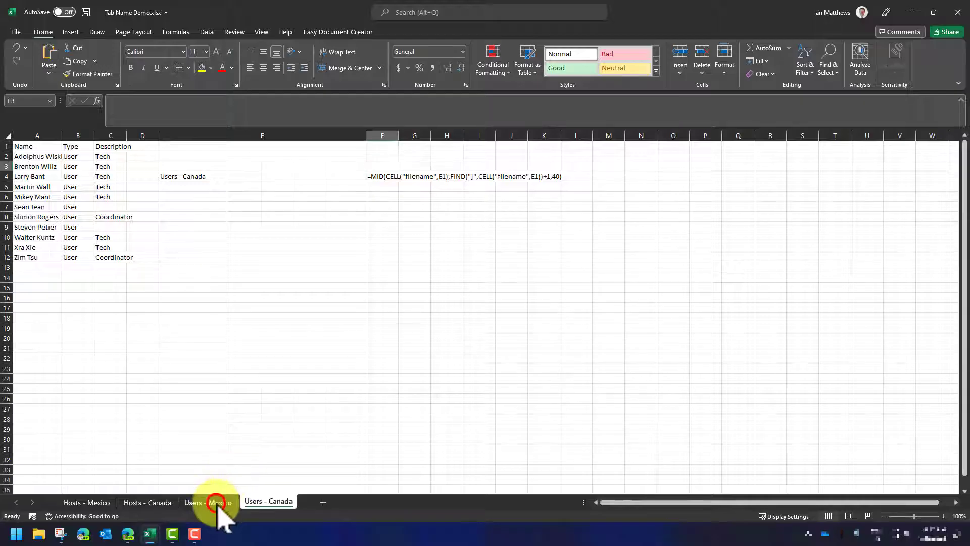
Look through the Users - Mexico, Hosts - Canada and Hosts - Mexico sheets and examine the sample formula in F4 of Users - Canada.
left_click(209, 502)
left_click(149, 502)
left_click(88, 502)
left_click(265, 501)
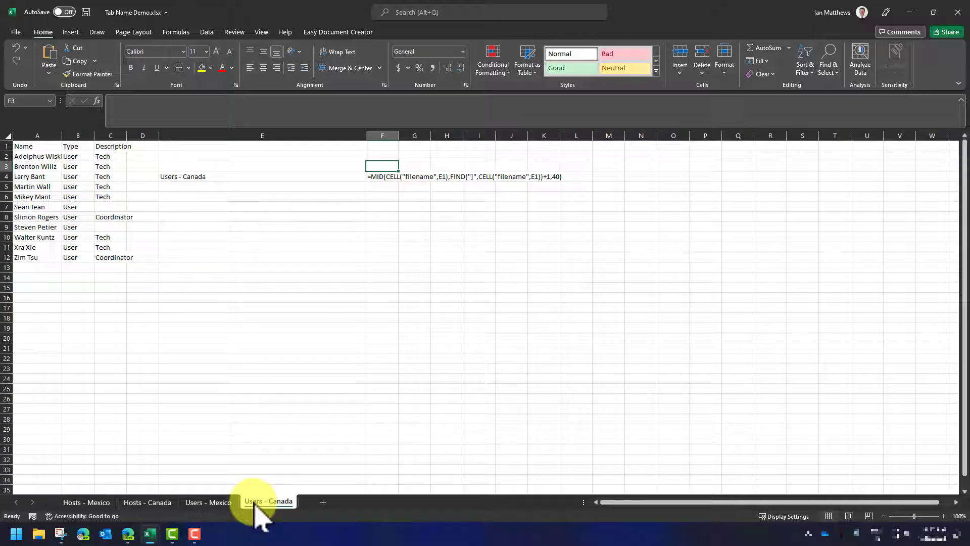
left_click(379, 177)
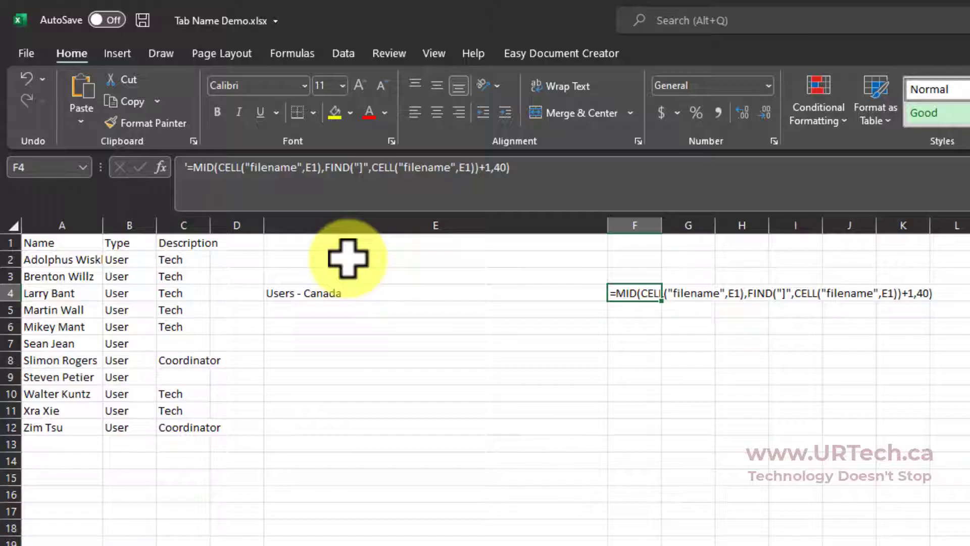
Enter the formula =CELL("filename",E1) in cell E2 of the Users - Canada sheet.
left_click(347, 259)
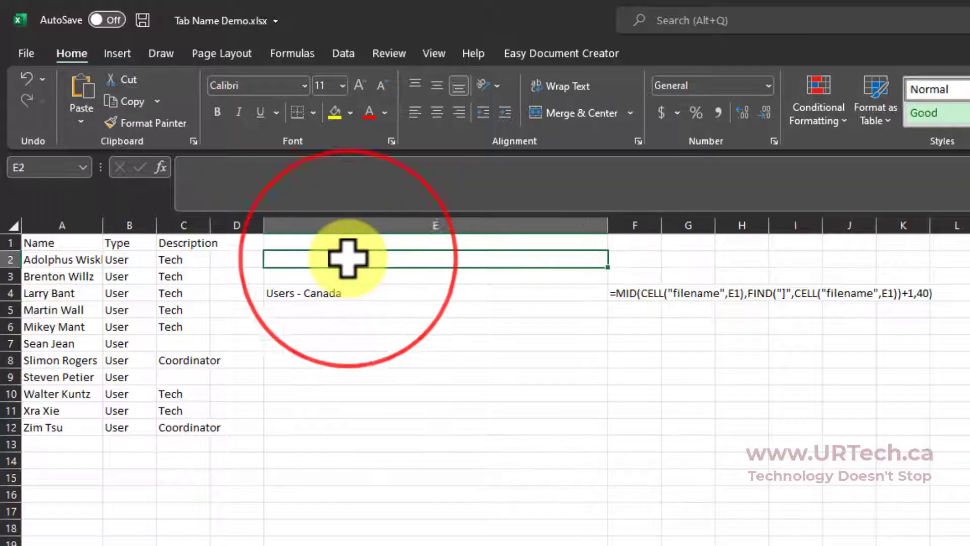
type("=")
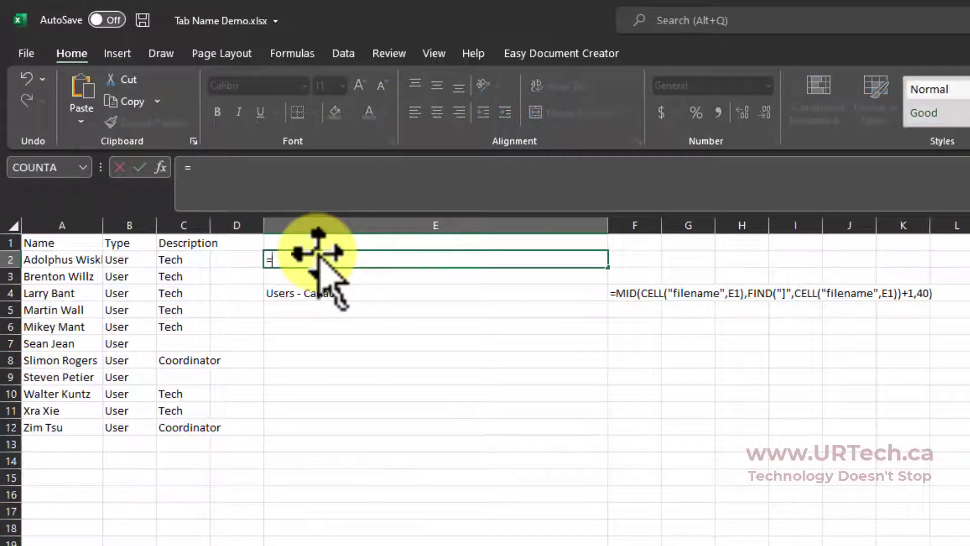
type("cell")
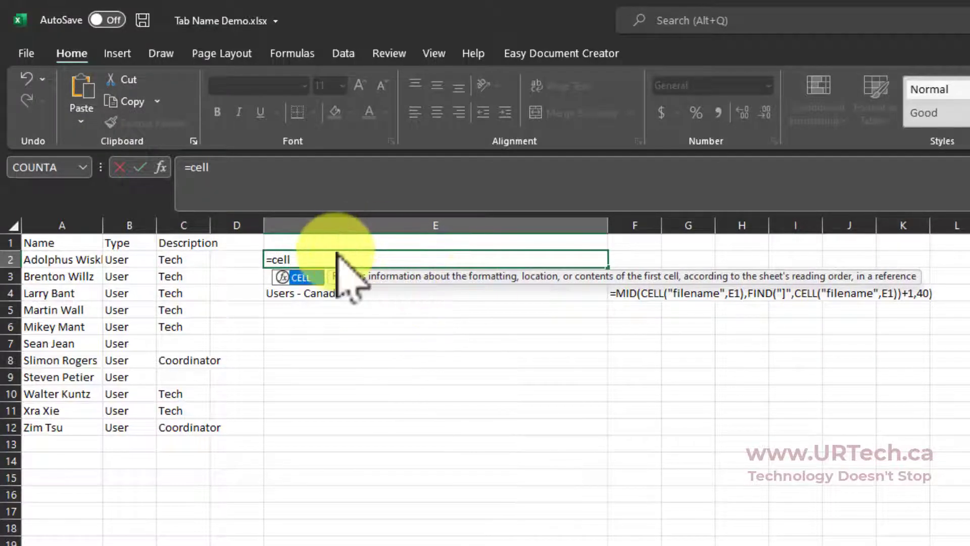
type("(\"file")
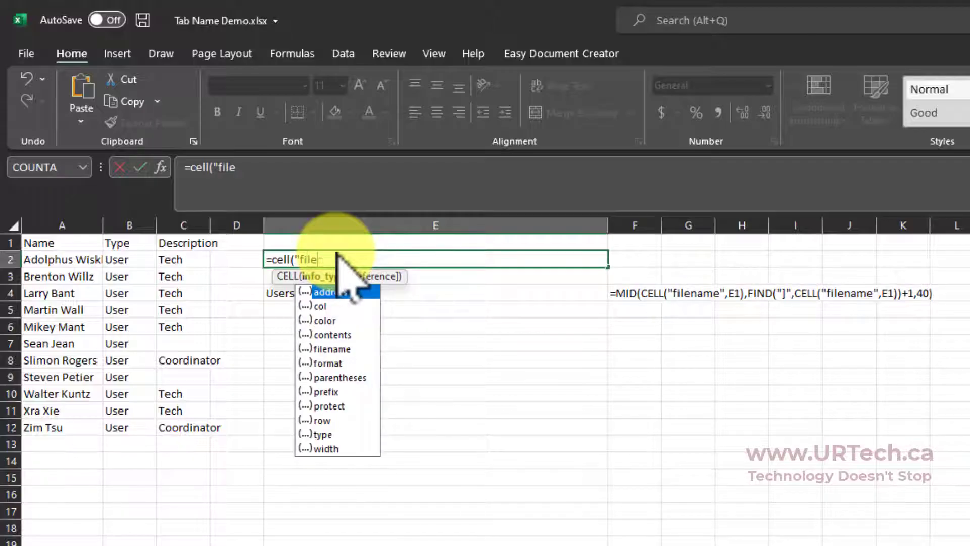
type("name\"")
left_click(340, 349)
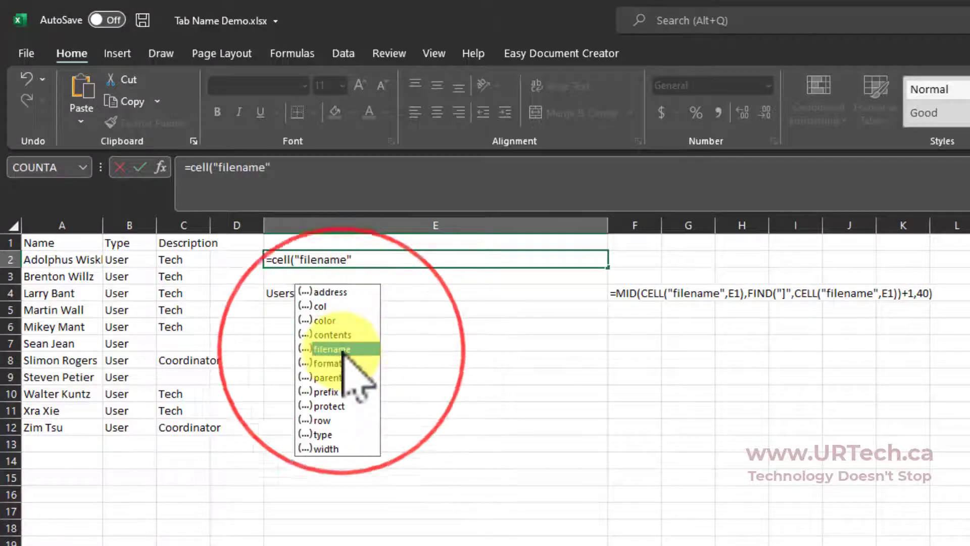
type(",")
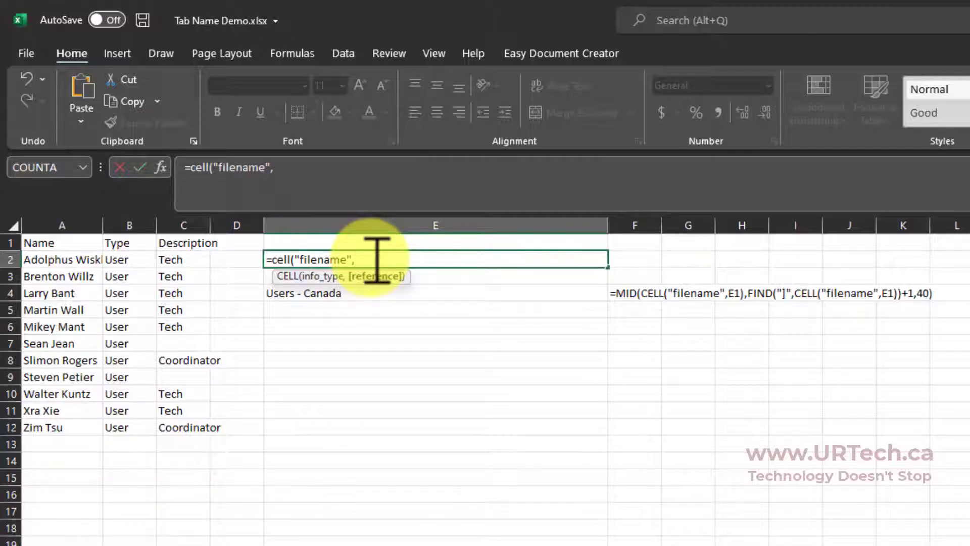
type("e1")
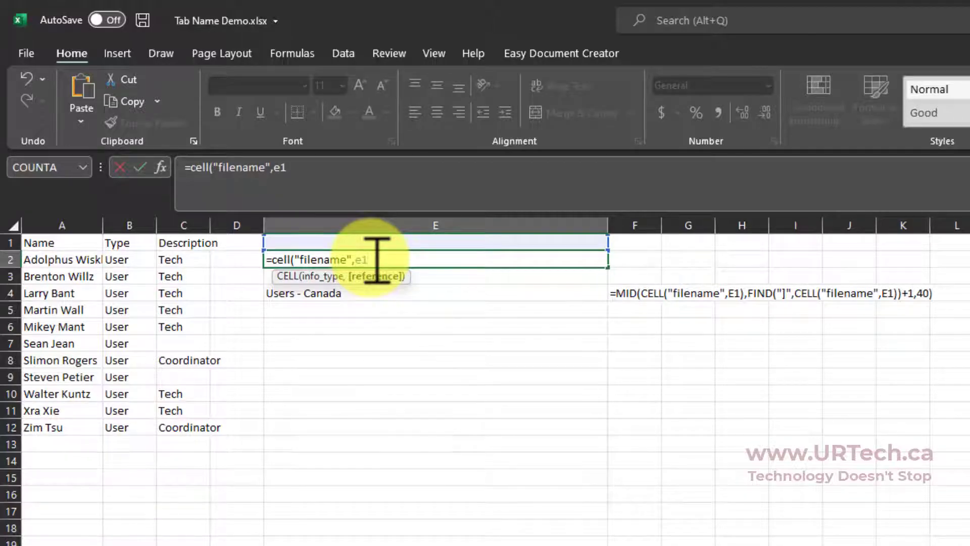
type(")")
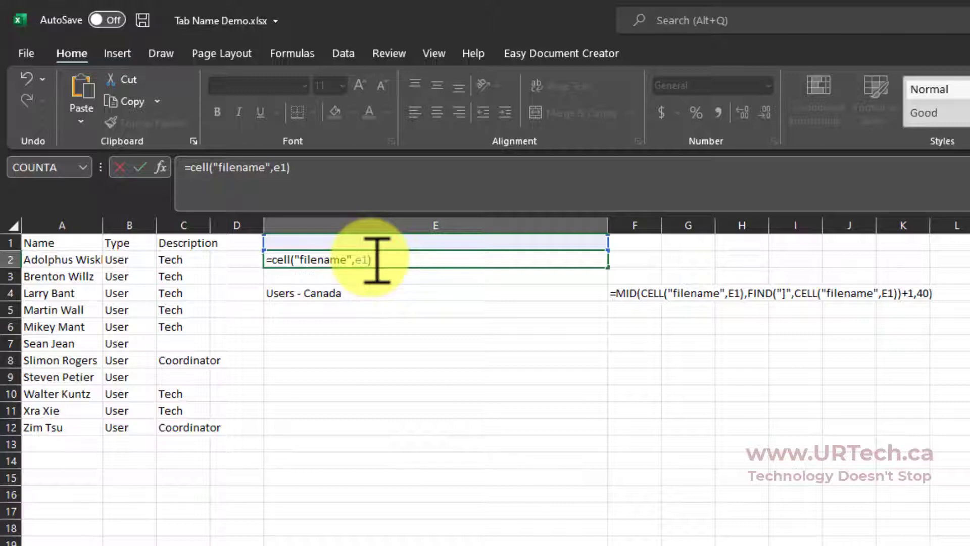
key("Return")
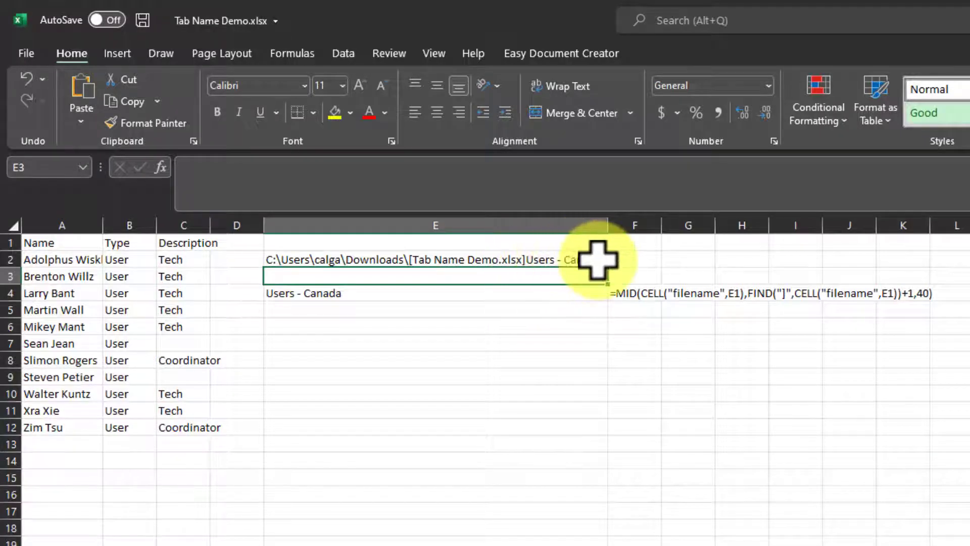
Copy the text of the CELL formula in E2 without its equals sign, leaving the cell's formula intact.
left_click(552, 259)
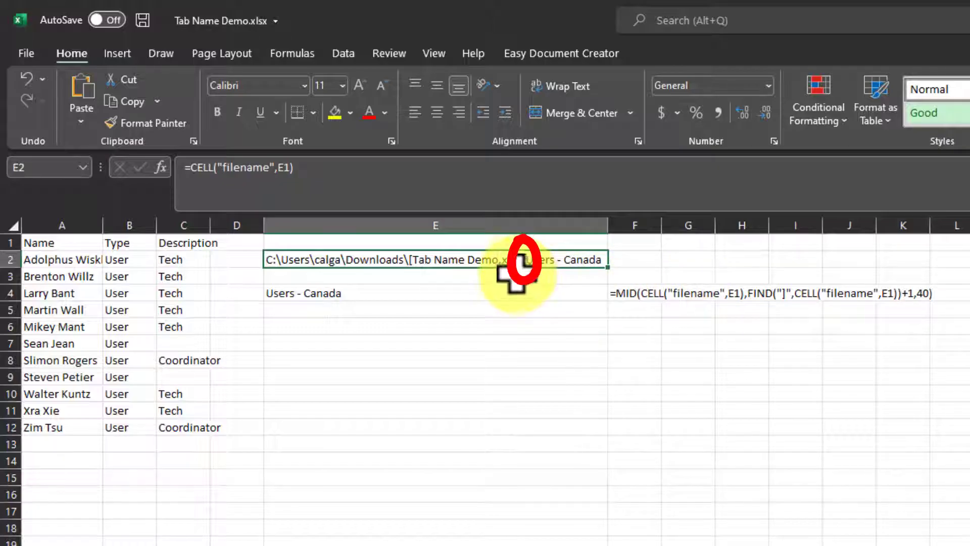
left_click(231, 168)
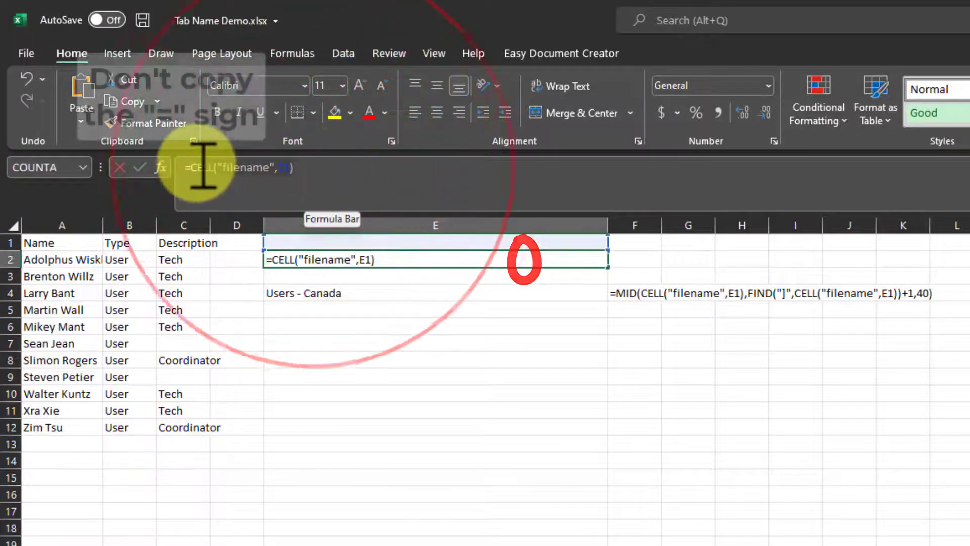
key("Return")
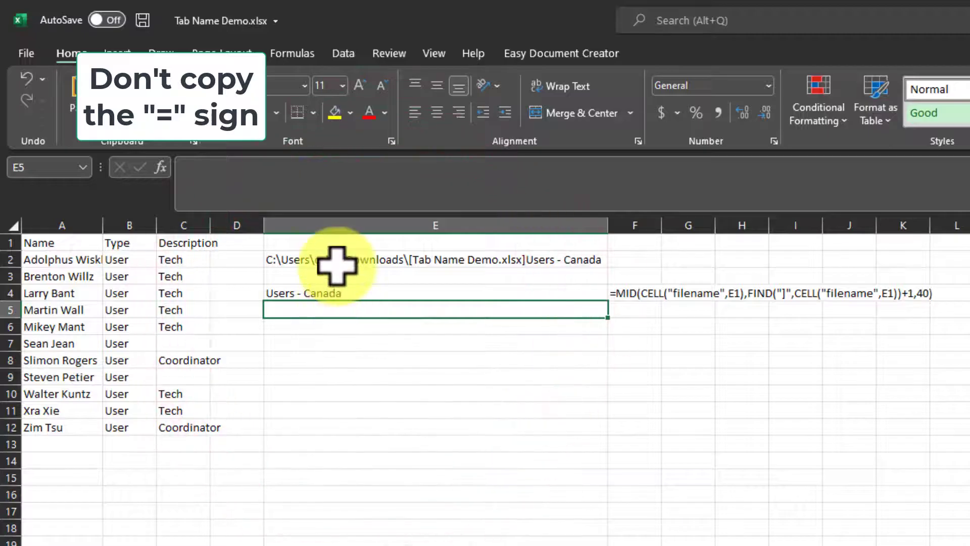
left_click(336, 257)
left_click(191, 168)
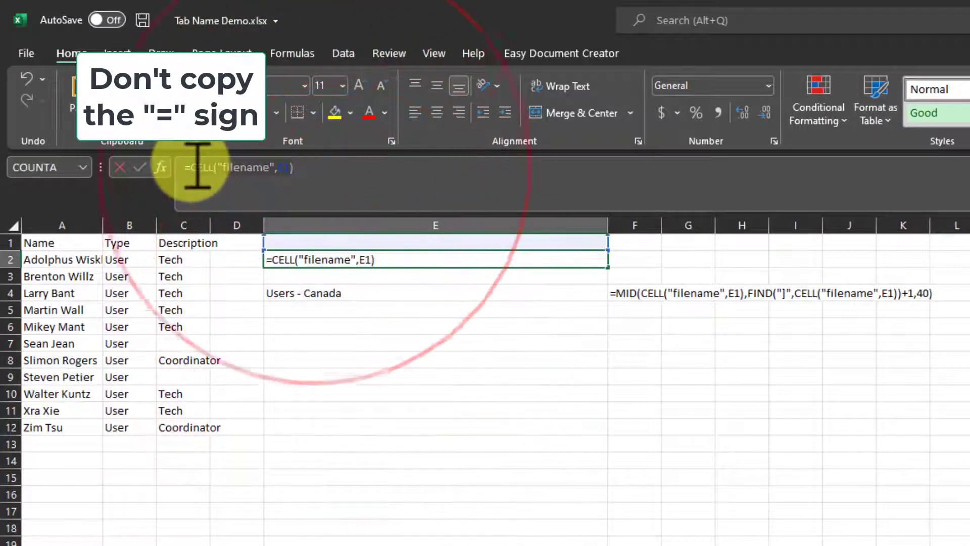
key("shift+End")
left_click(353, 274)
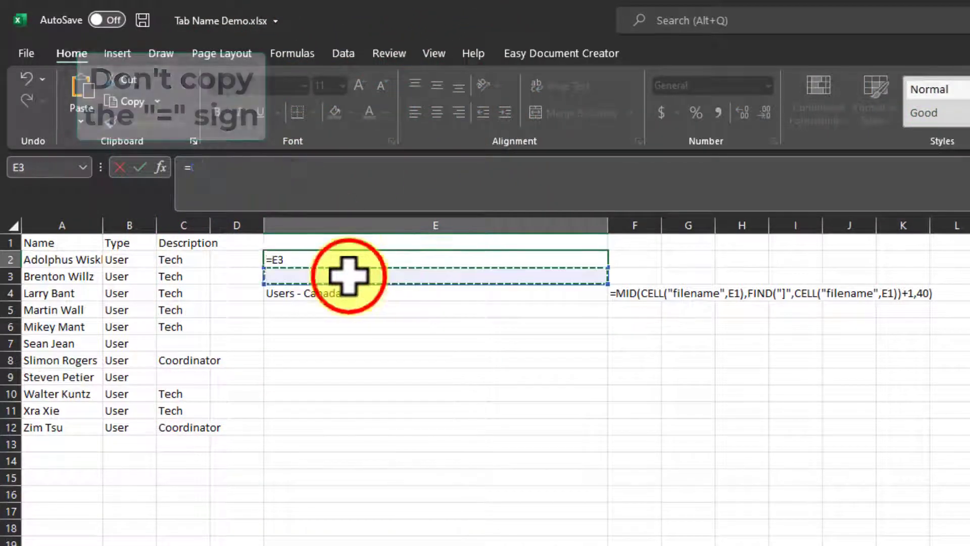
key("Escape")
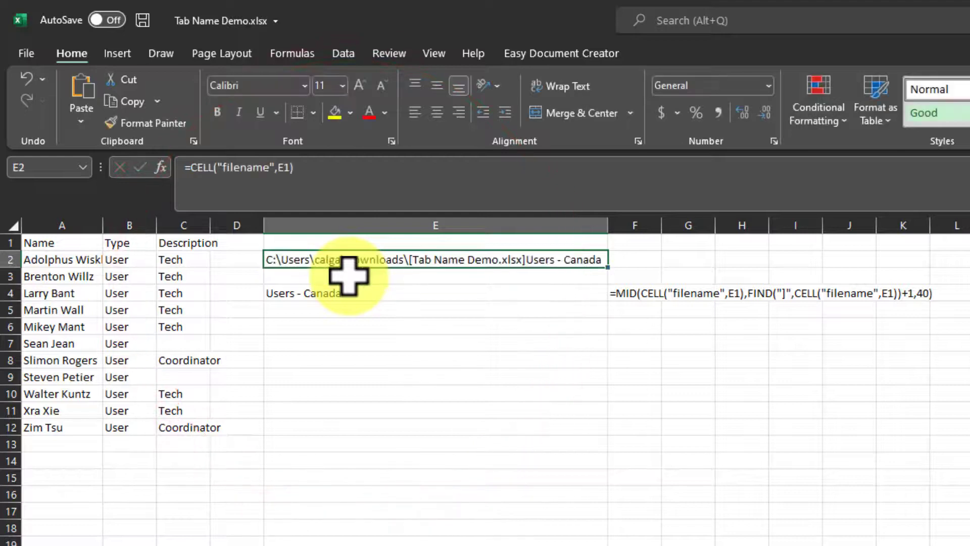
Start a formula in E3 that uses the copied CELL("filename",E1) as the text argument of the MID function.
left_click(336, 275)
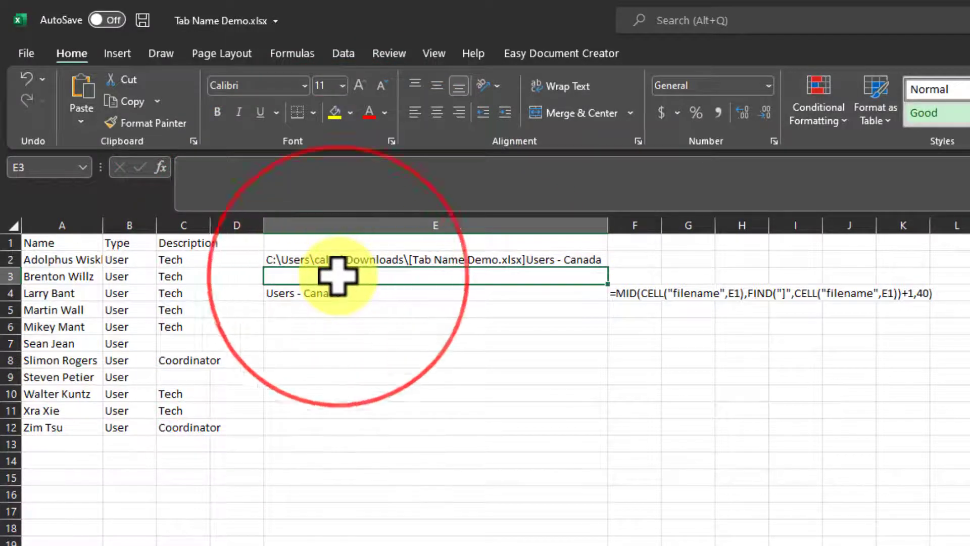
type("=")
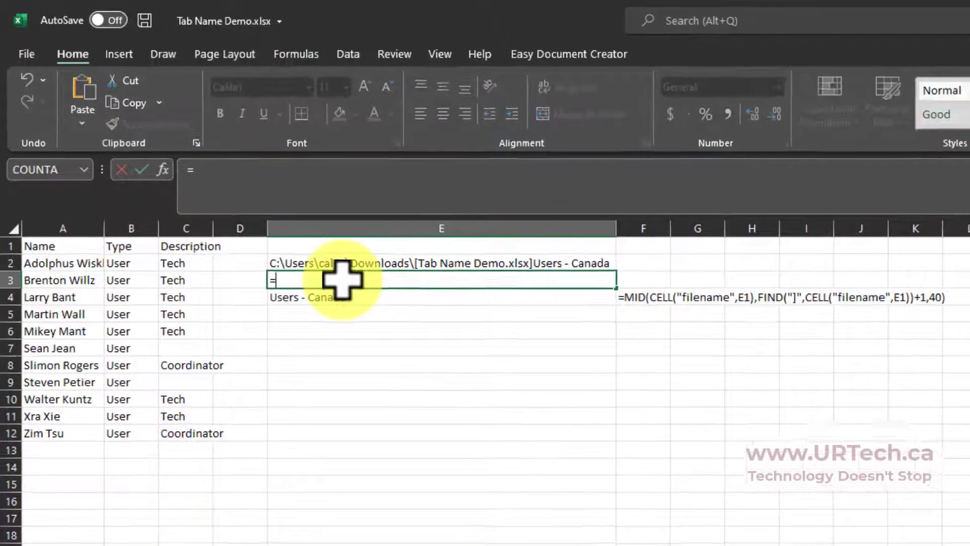
key("ctrl+v")
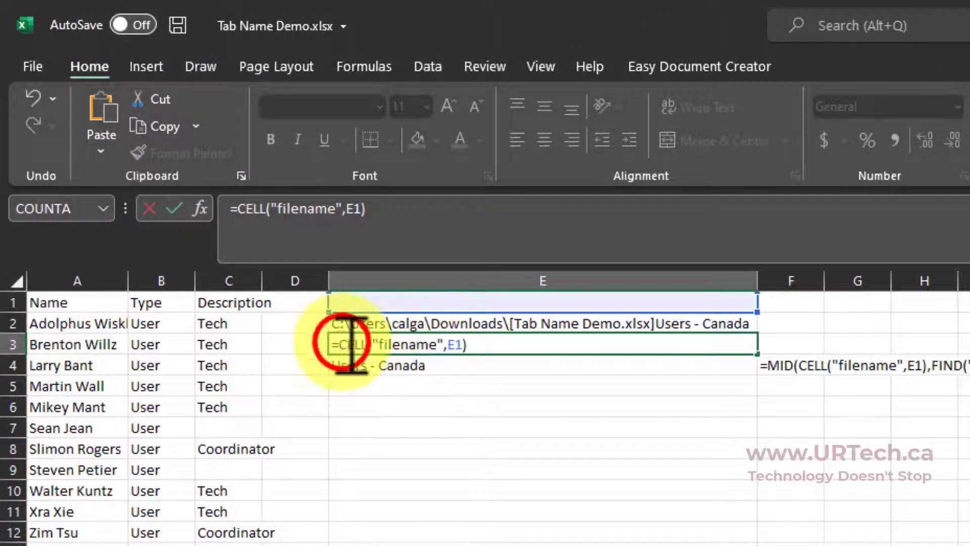
type("mid")
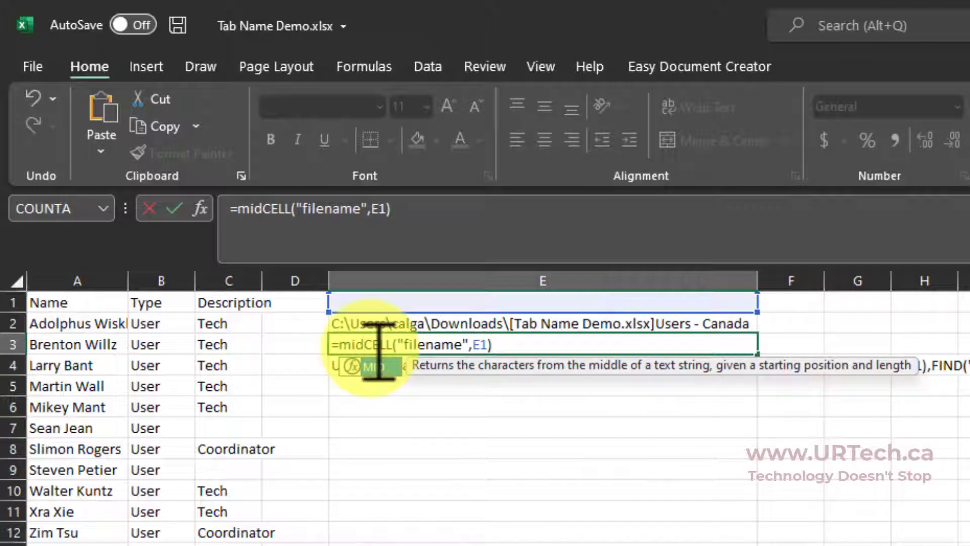
type("(")
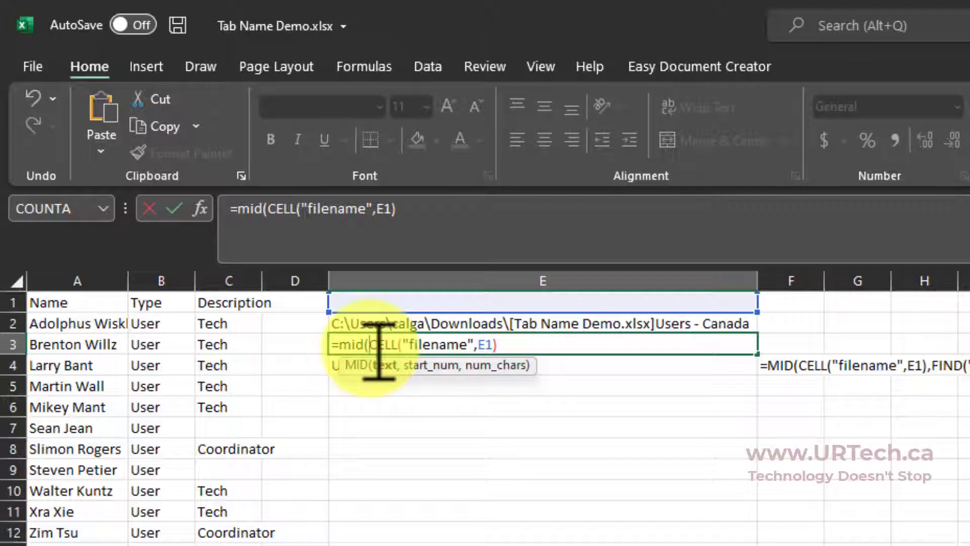
Complete the MID formula in E3 with start position FIND("]",CELL("filename",E1))+1 and a length of 40 characters.
left_click(519, 345)
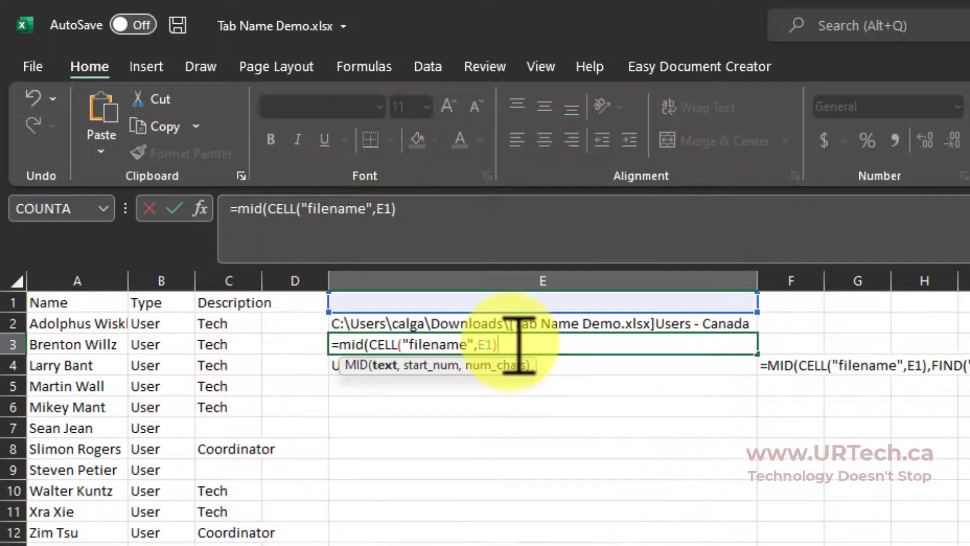
type(",find")
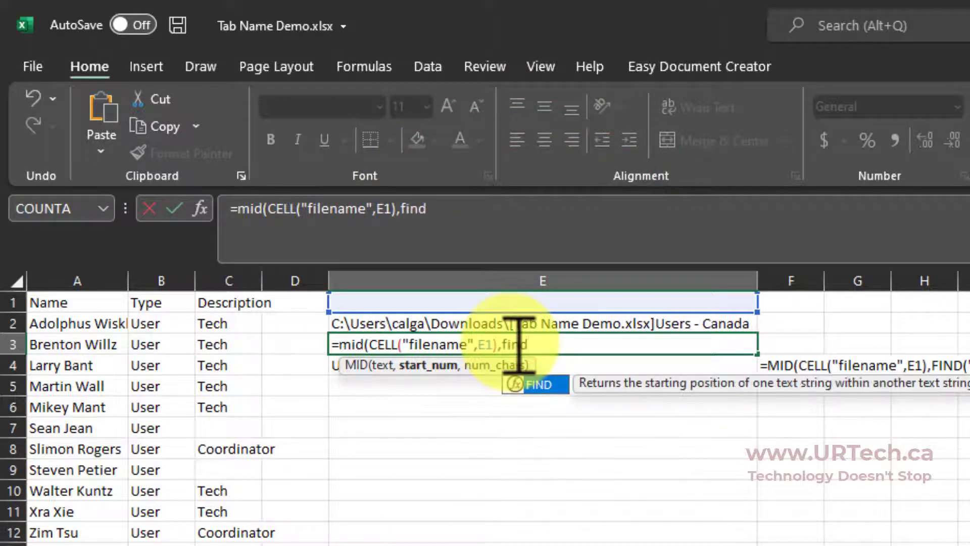
type("(")
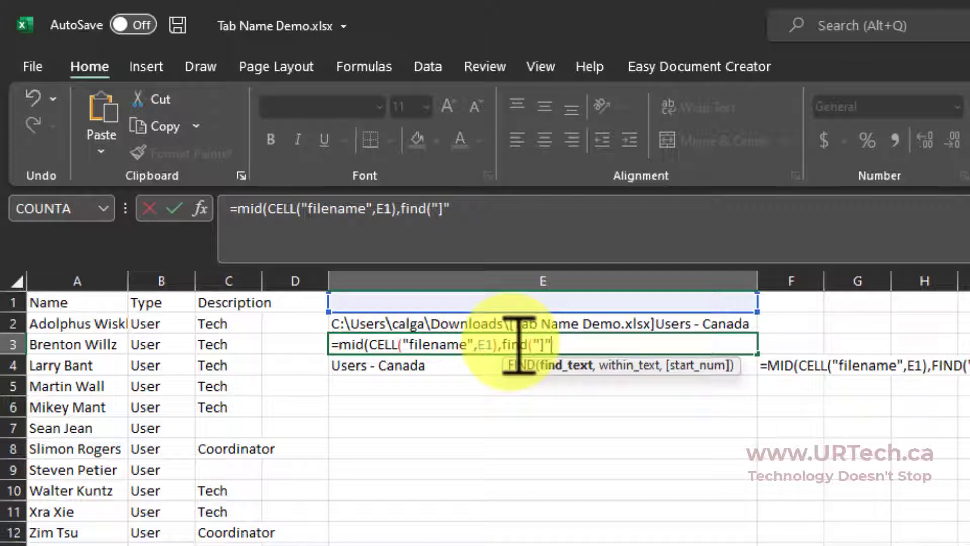
type(",")
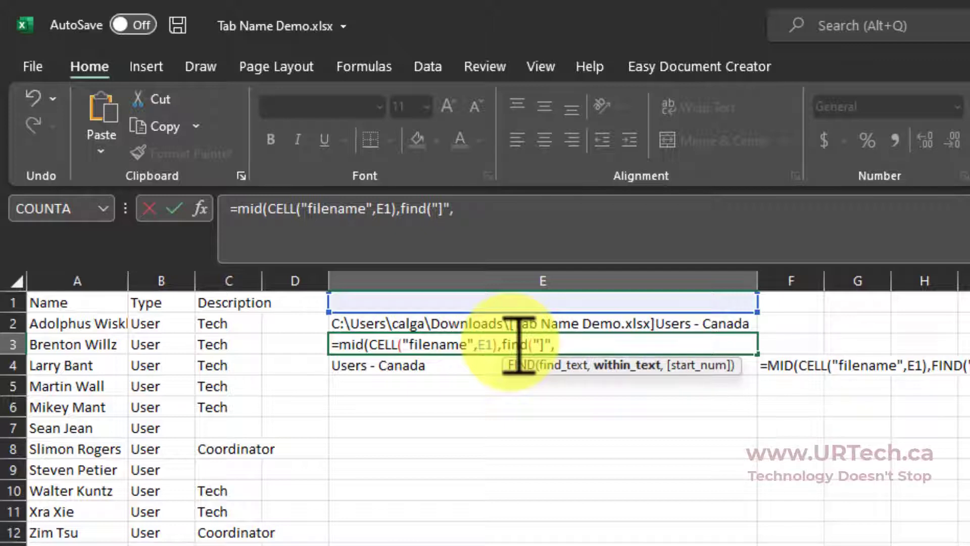
key("ctrl+v")
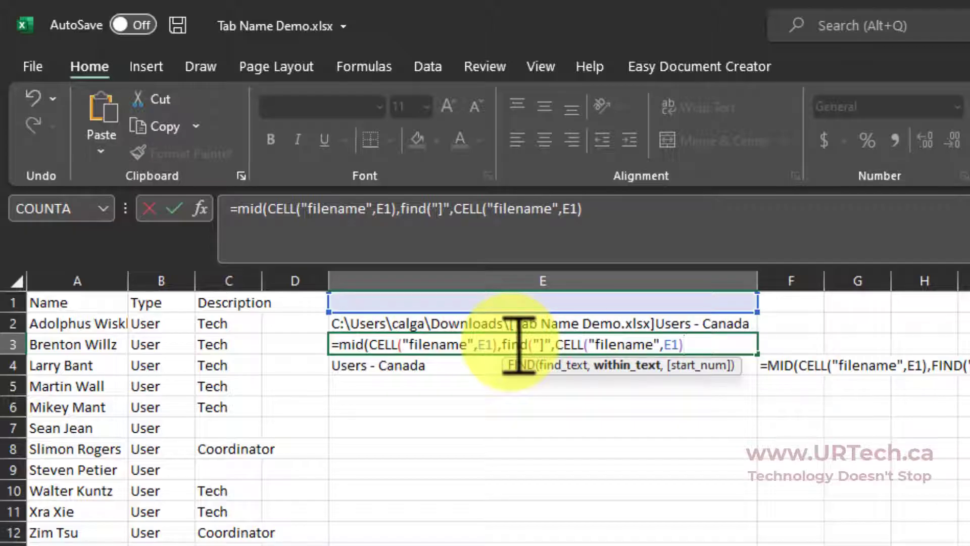
type(")+1")
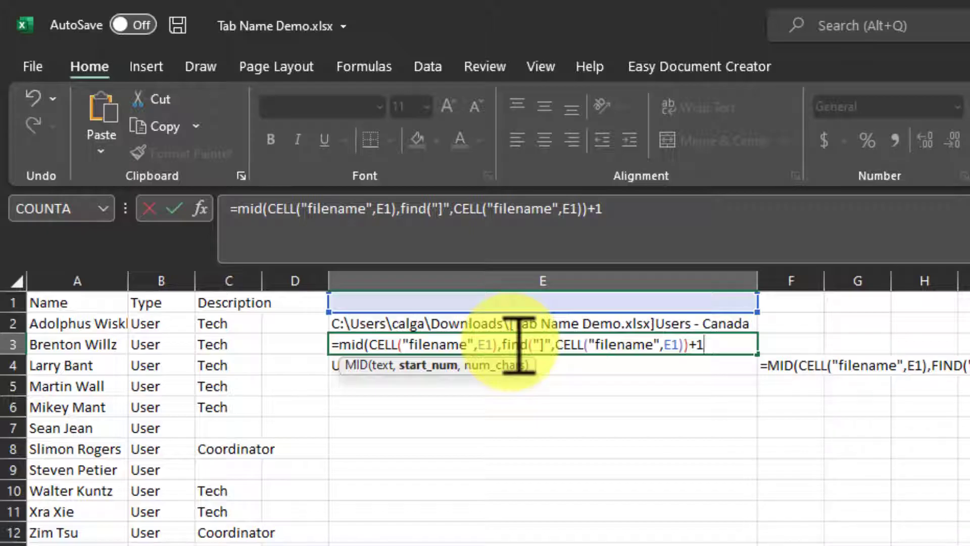
type(",40")
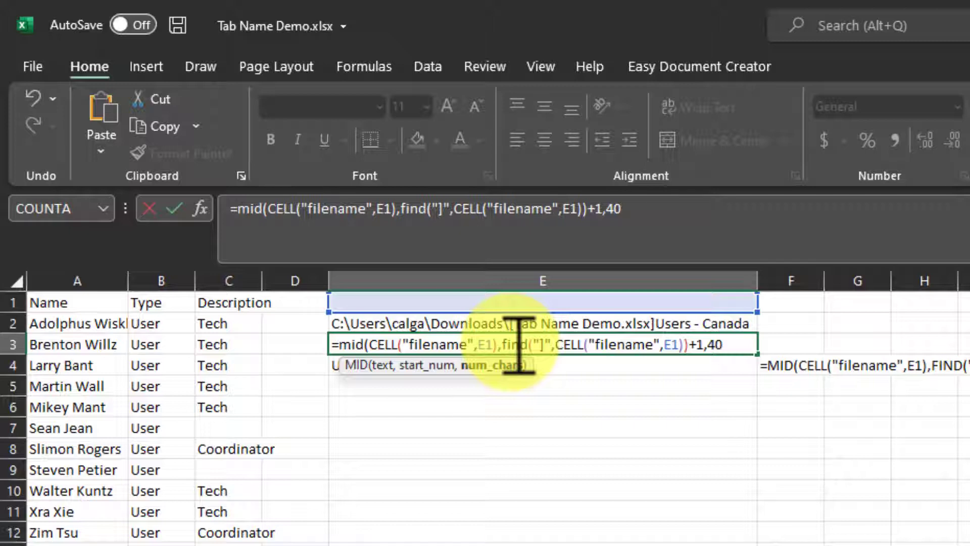
type(")")
key("Return")
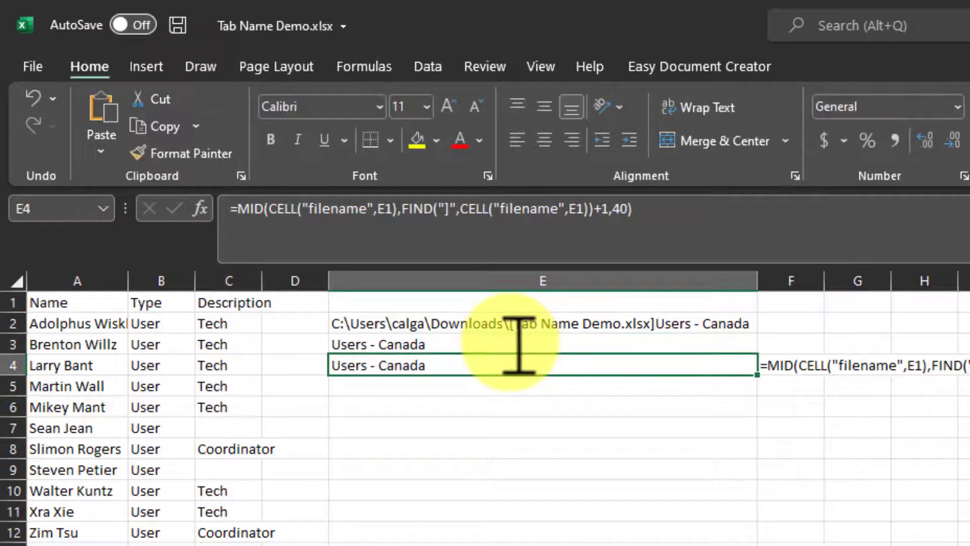
Copy cell E3 of Users - Canada and paste it into cell E2 of the Users - Mexico sheet.
left_click(461, 341)
key("ctrl+c")
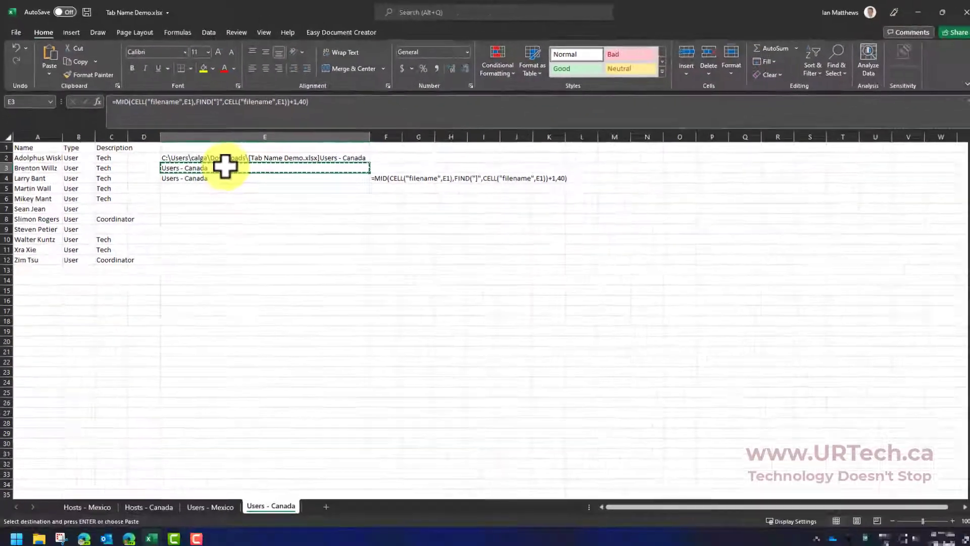
right_click(222, 166)
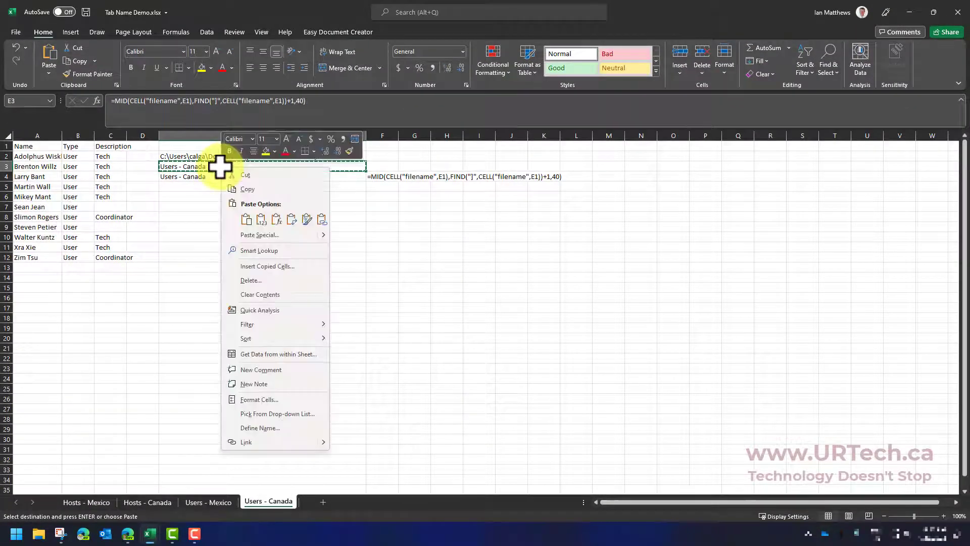
left_click(241, 190)
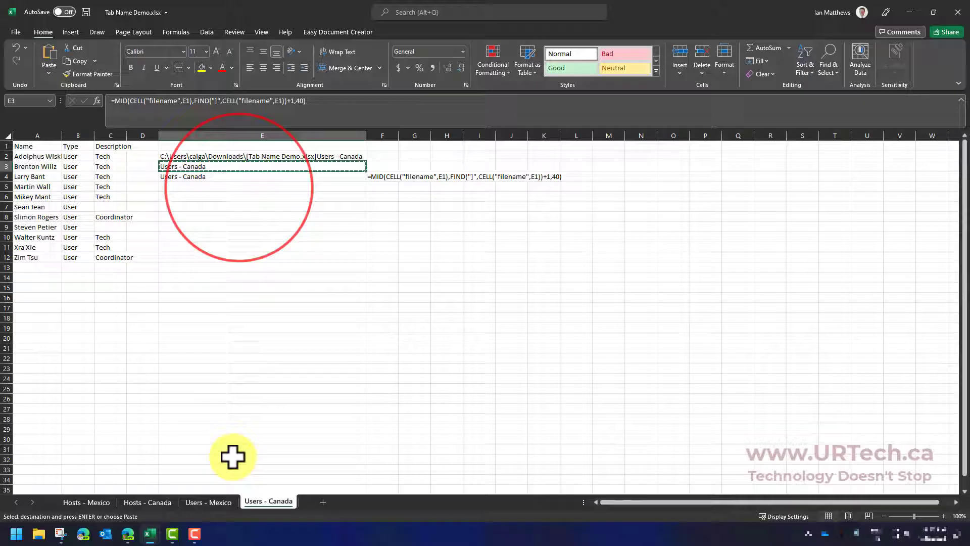
left_click(212, 502)
left_click(184, 156)
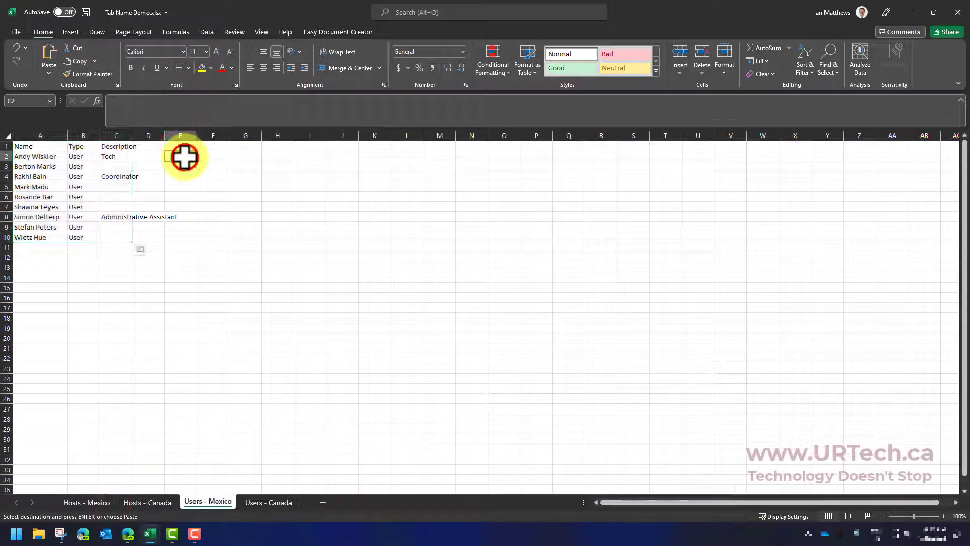
key("ctrl+v")
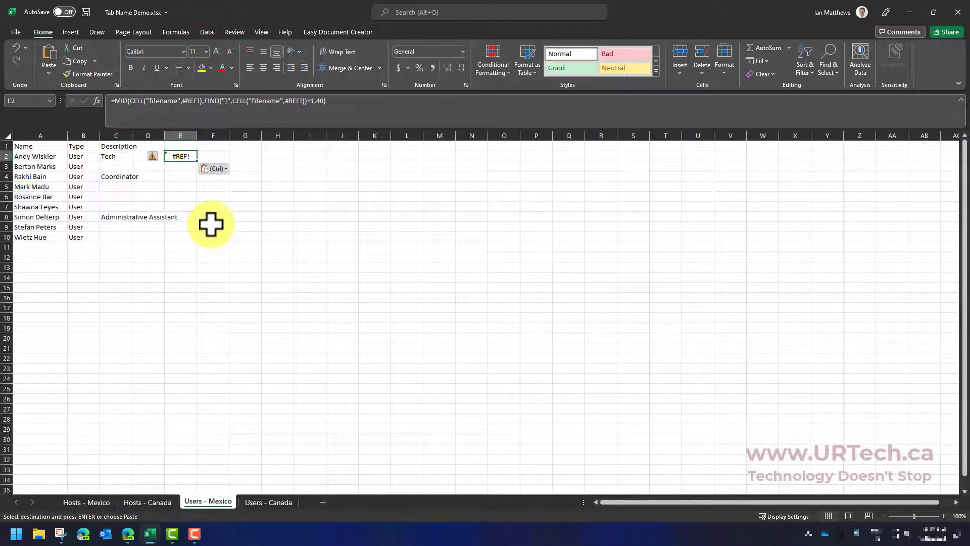
Undo the paste in E2 of Users - Mexico and restore the MID formula in E3 of Users - Canada.
key("Escape")
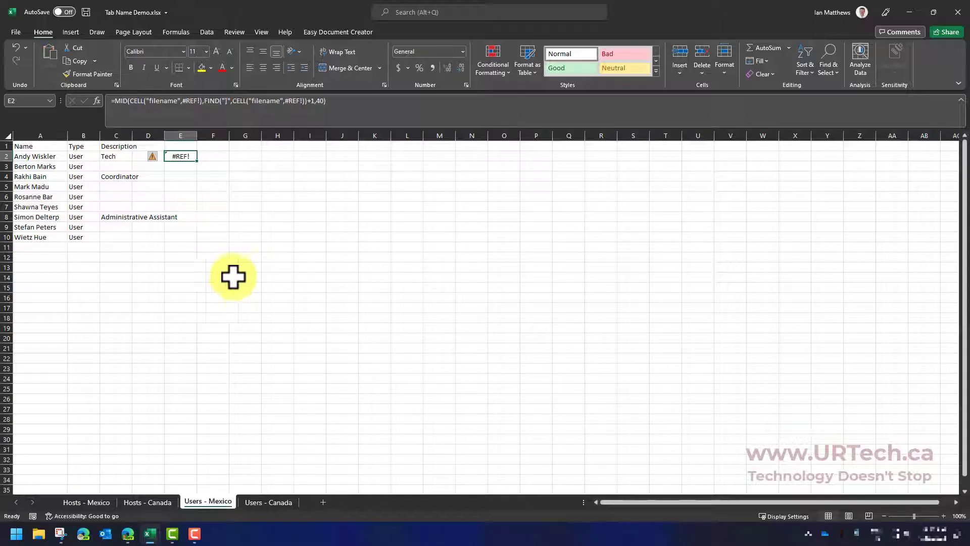
key("ctrl+z")
key("ctrl+Page_Down")
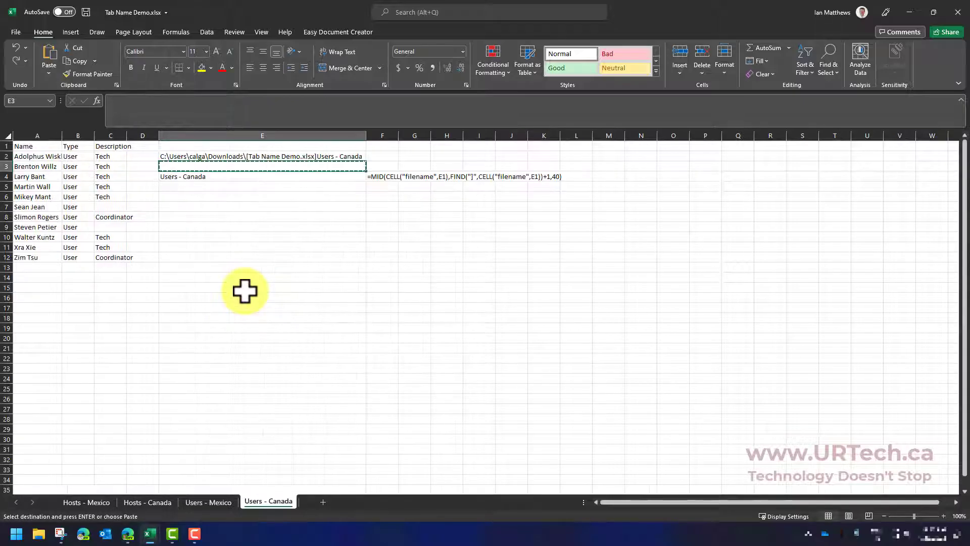
key("ctrl+v")
left_click(232, 185)
left_click(233, 167)
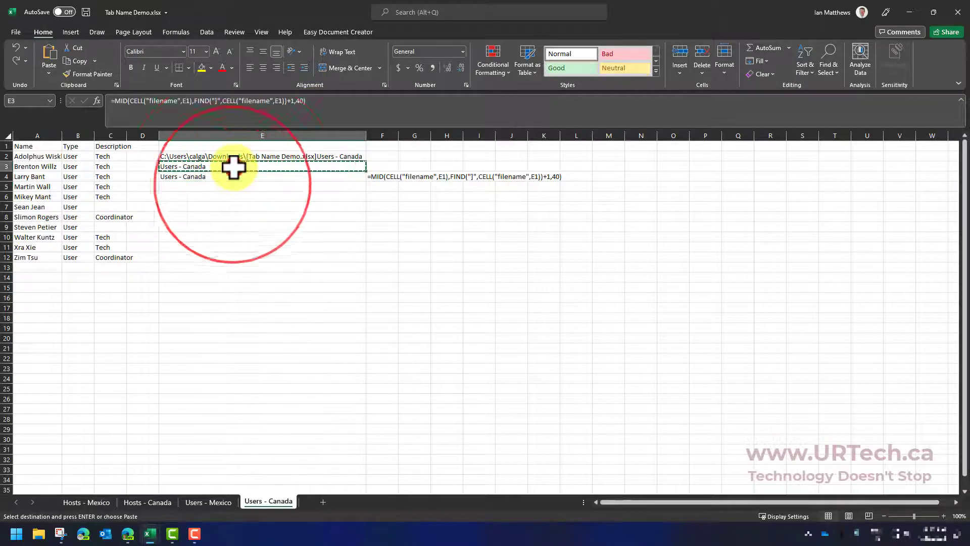
Copy the formula text of E3 on Users - Canada and paste it into E2 of Users - Mexico.
left_click(335, 101)
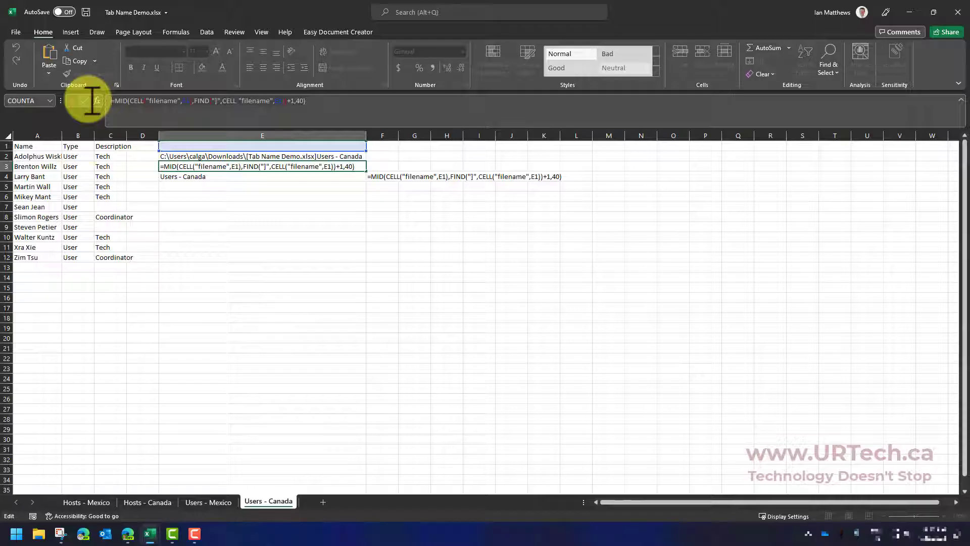
left_click(215, 501)
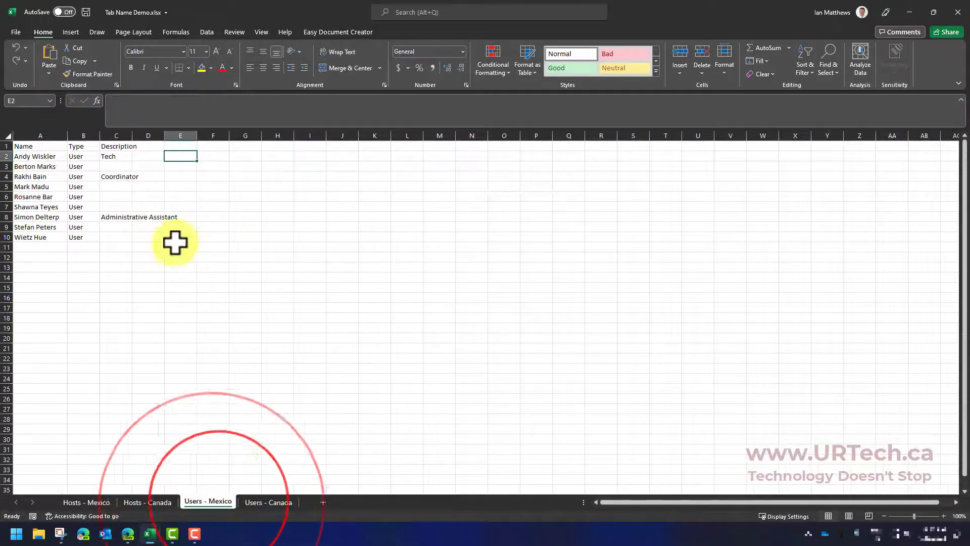
right_click(178, 156)
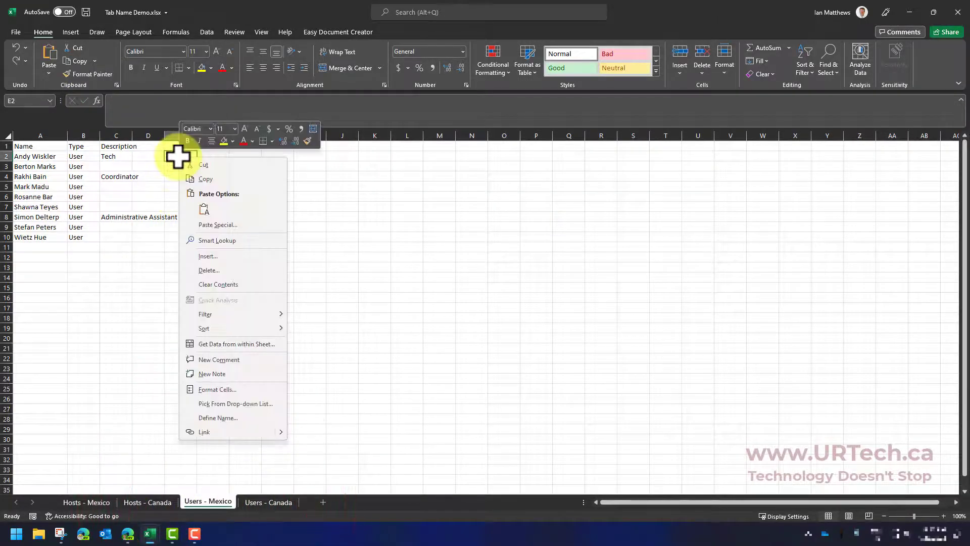
left_click(208, 212)
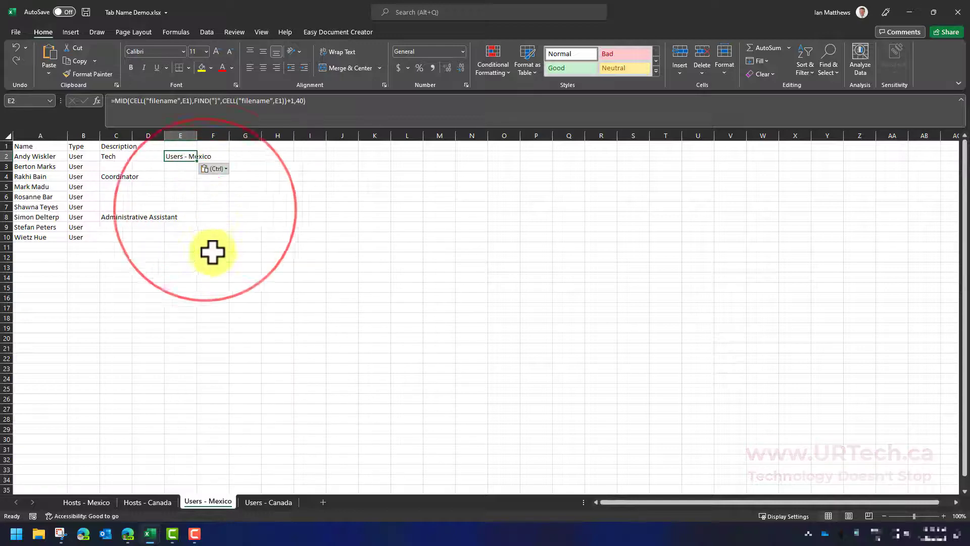
Paste the copied tab-name formula into cell E2 of the Hosts - Canada and Hosts - Mexico sheets.
left_click(157, 501)
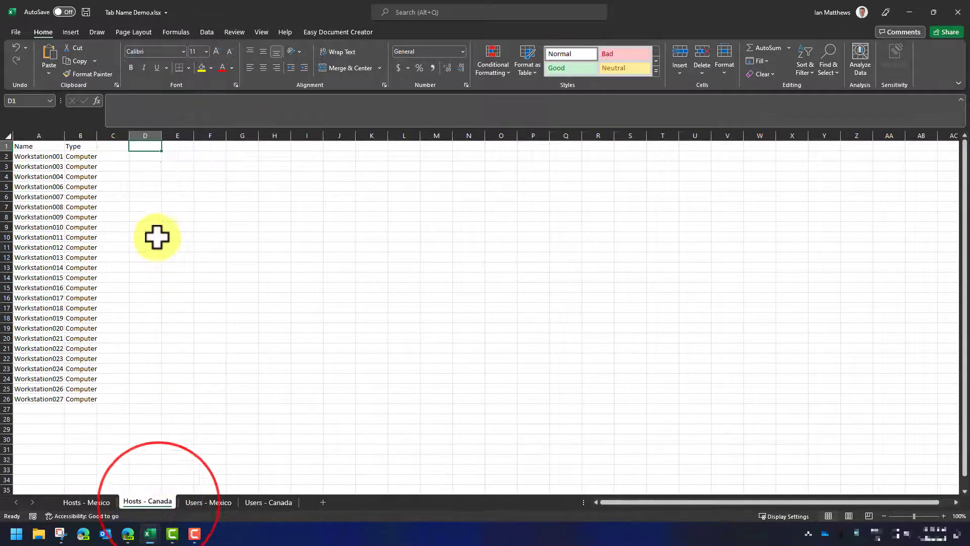
right_click(178, 157)
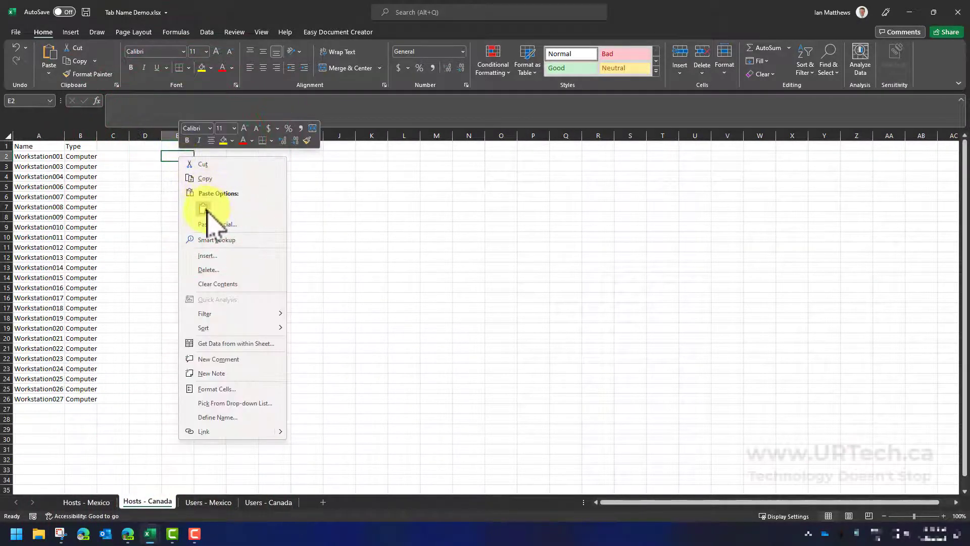
left_click(206, 211)
left_click(86, 502)
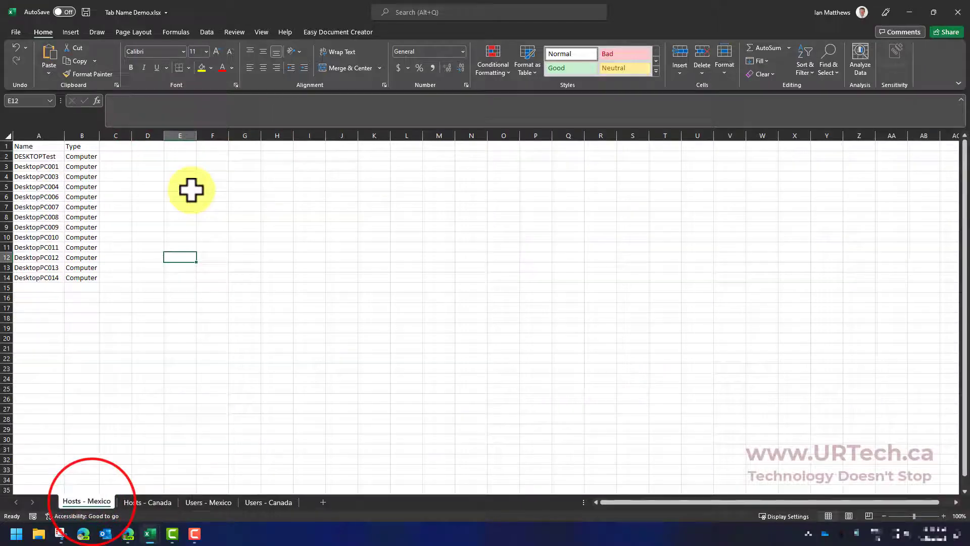
right_click(184, 156)
left_click(210, 211)
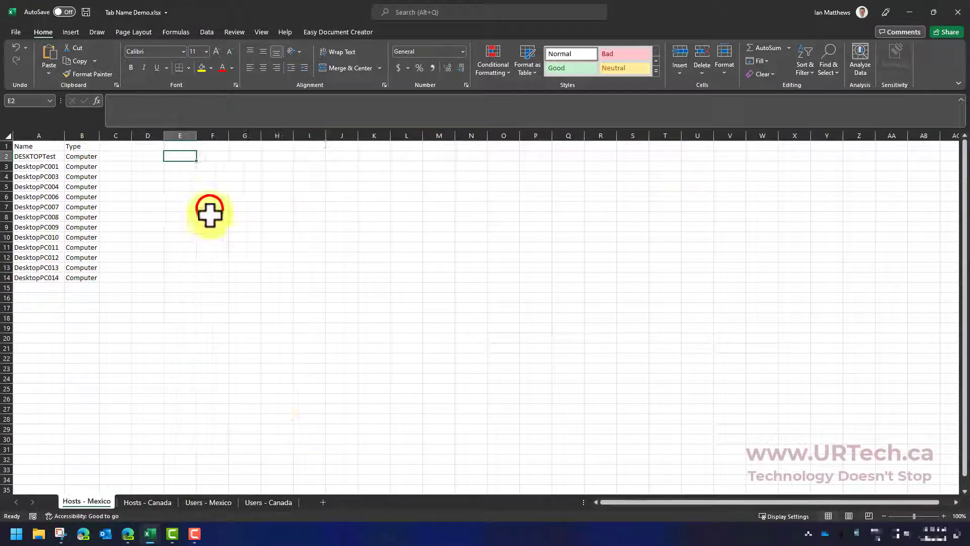
Add a new sheet before all the others in the workbook and name it Summary.
left_click(321, 501)
left_click(133, 502)
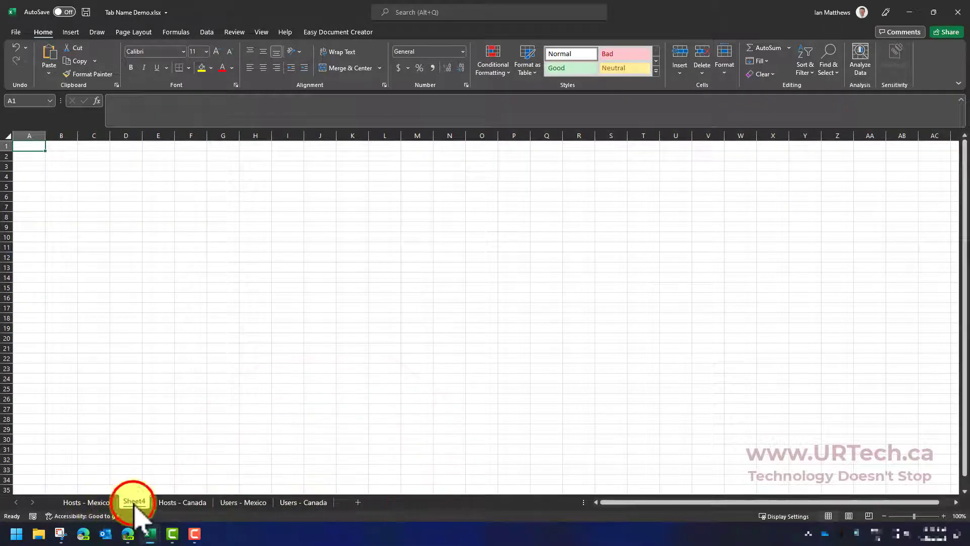
left_click_drag(135, 507, 65, 499)
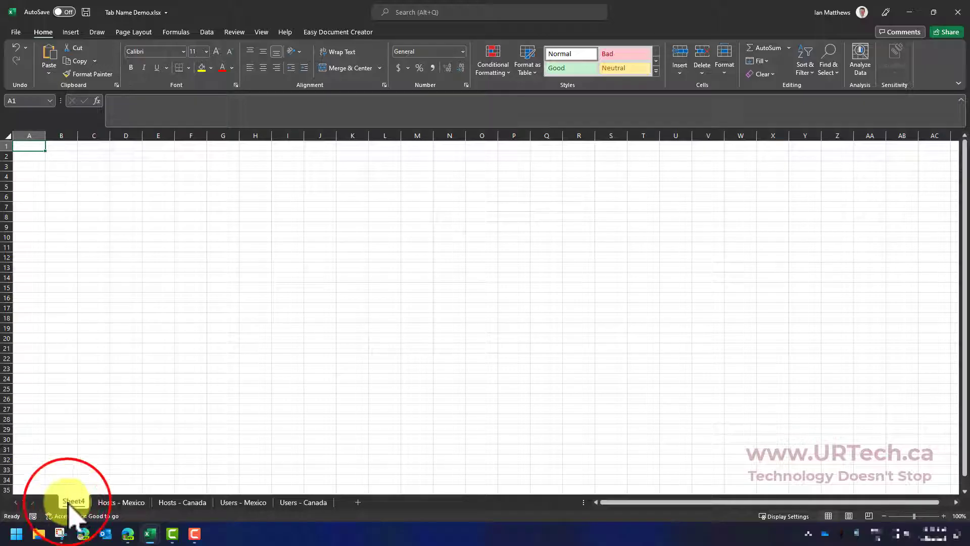
double_click(73, 502)
type("Sum")
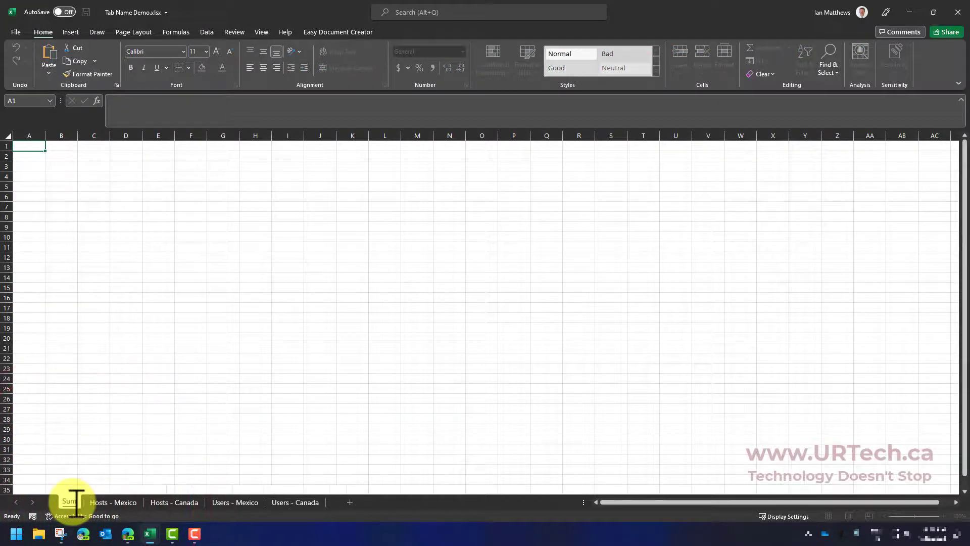
type("mary")
key("Return")
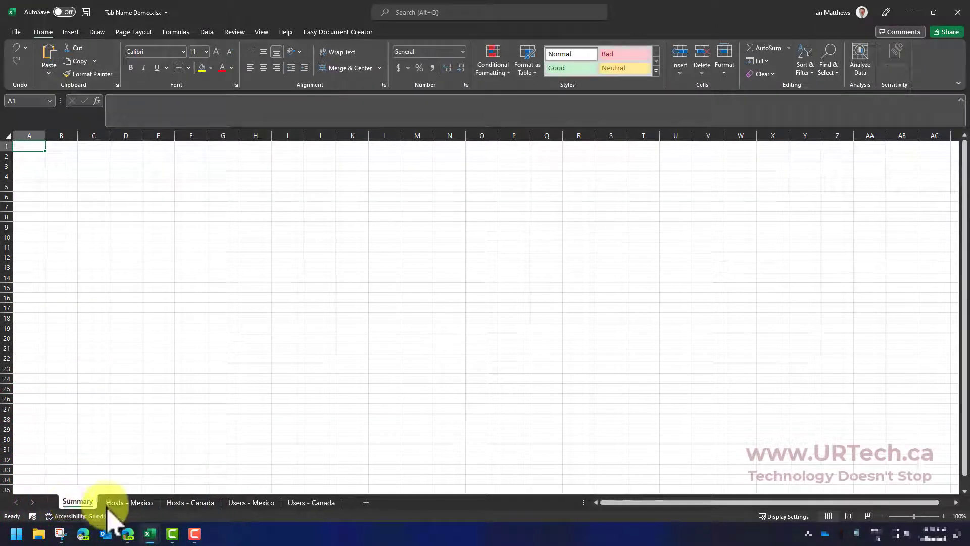
Enter the title My Data Summary in cell A1 of the Summary sheet.
left_click(18, 147)
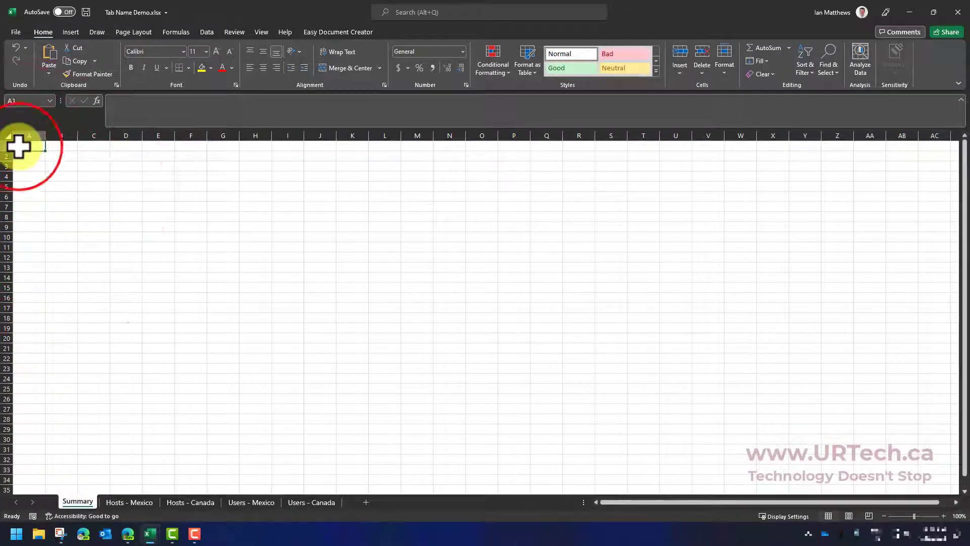
type("My Data")
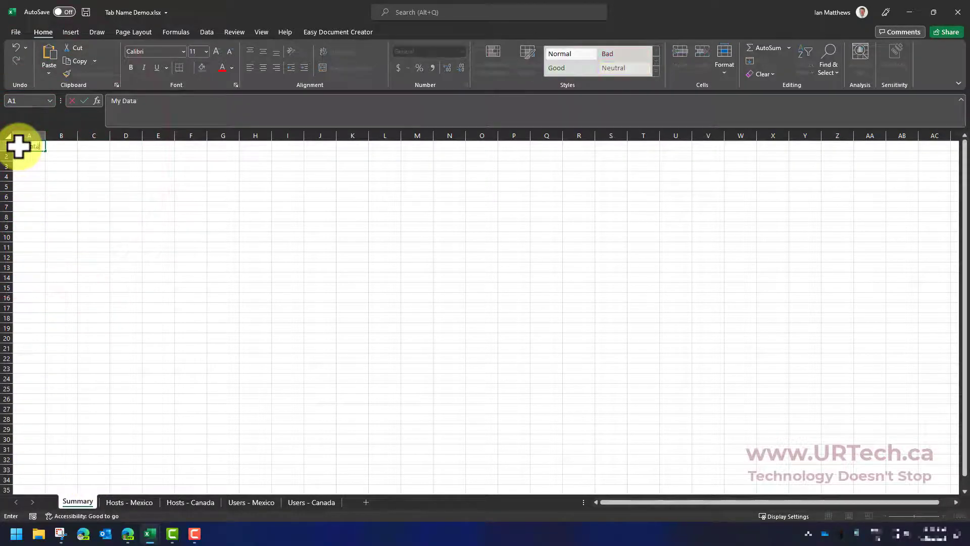
type(" Summary")
key("Return")
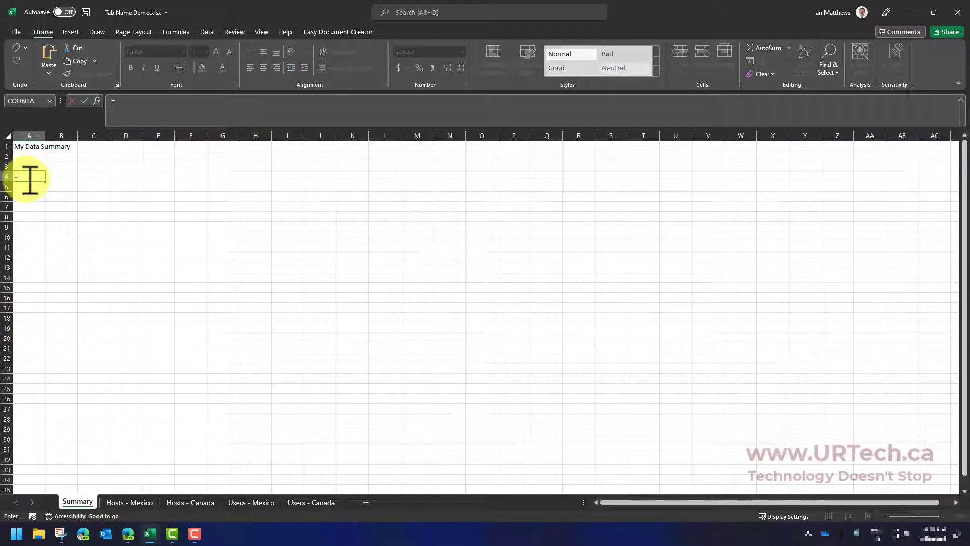
Link Summary cell A4 to E2 of Hosts - Mexico and cell A5 to E2 of Hosts - Canada.
left_click(135, 508)
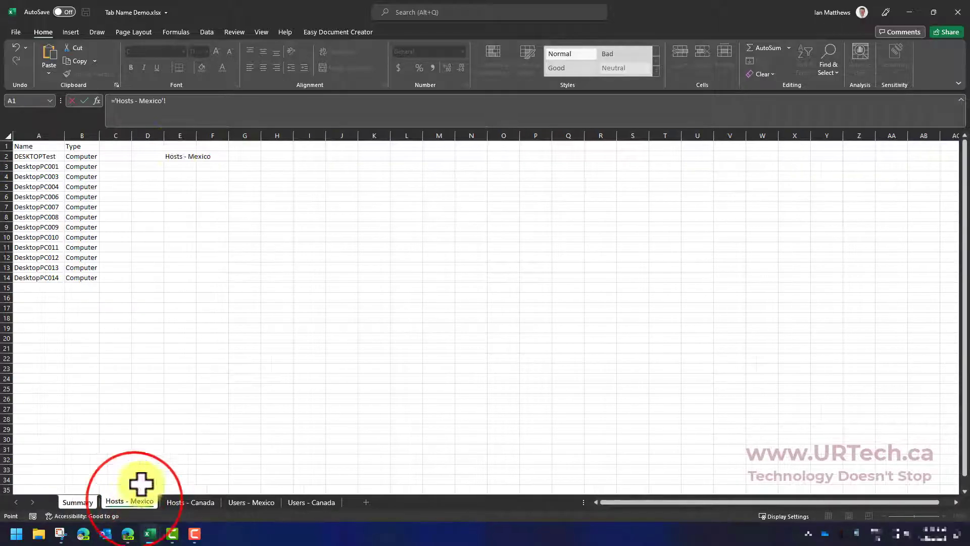
left_click(172, 158)
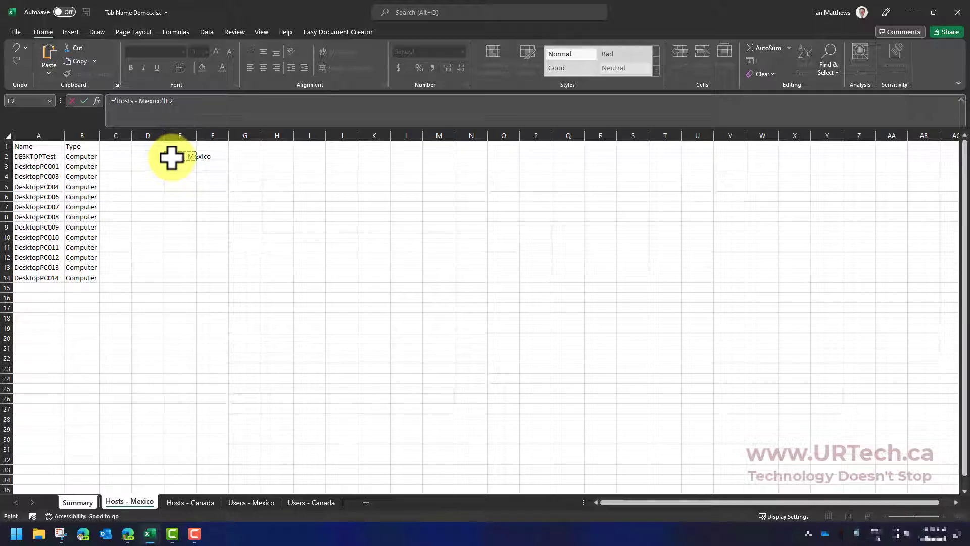
key("Return")
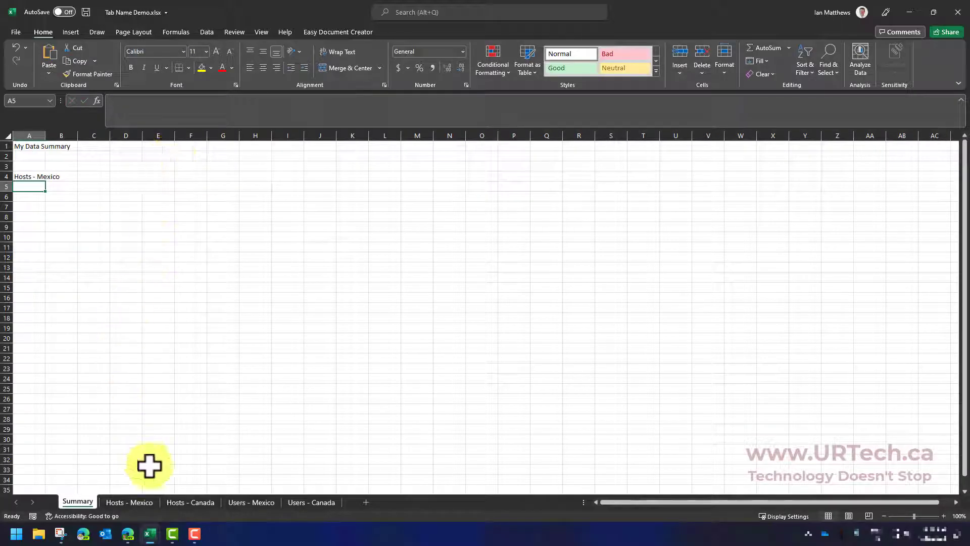
type("=")
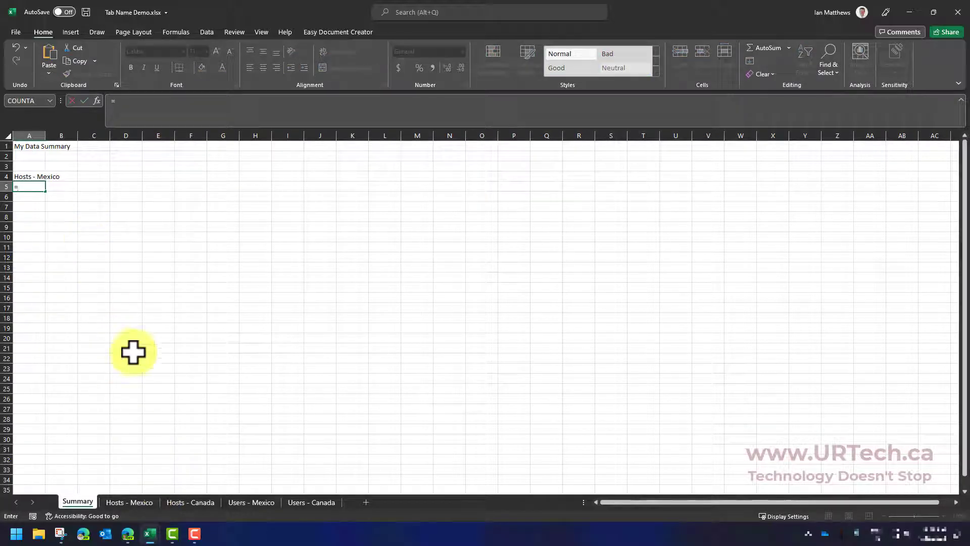
left_click(196, 501)
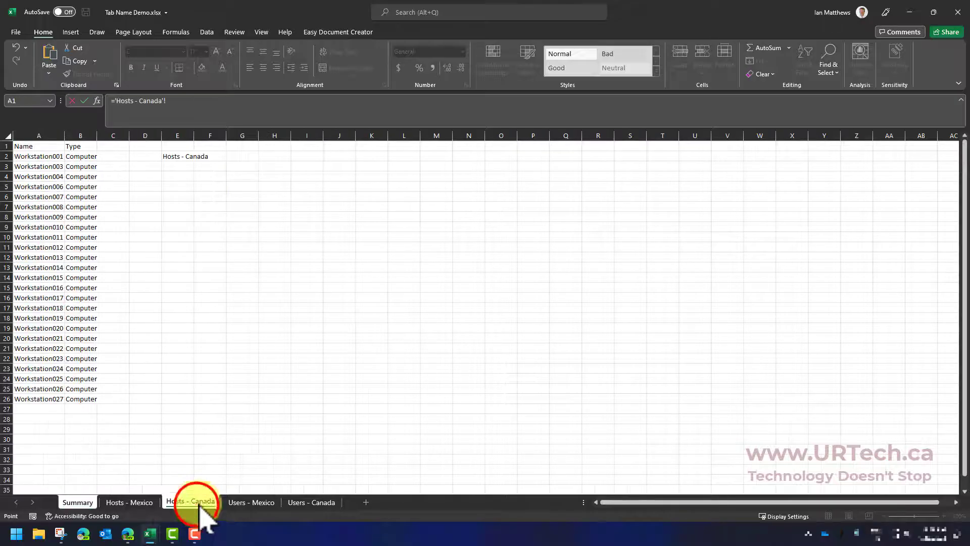
left_click(174, 158)
key("Return")
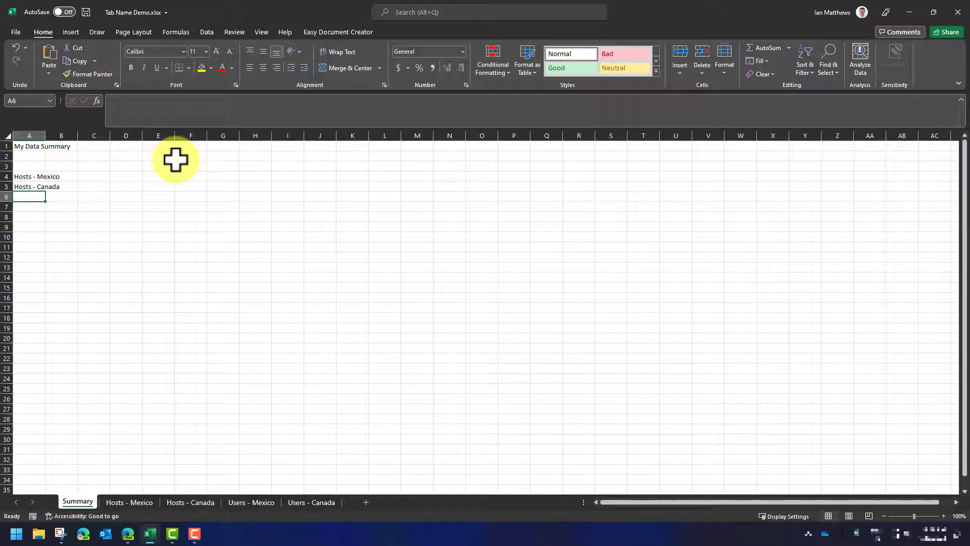
Link cell A6 of the Summary sheet to cell E2 of Users - Mexico.
type("=")
left_click(251, 501)
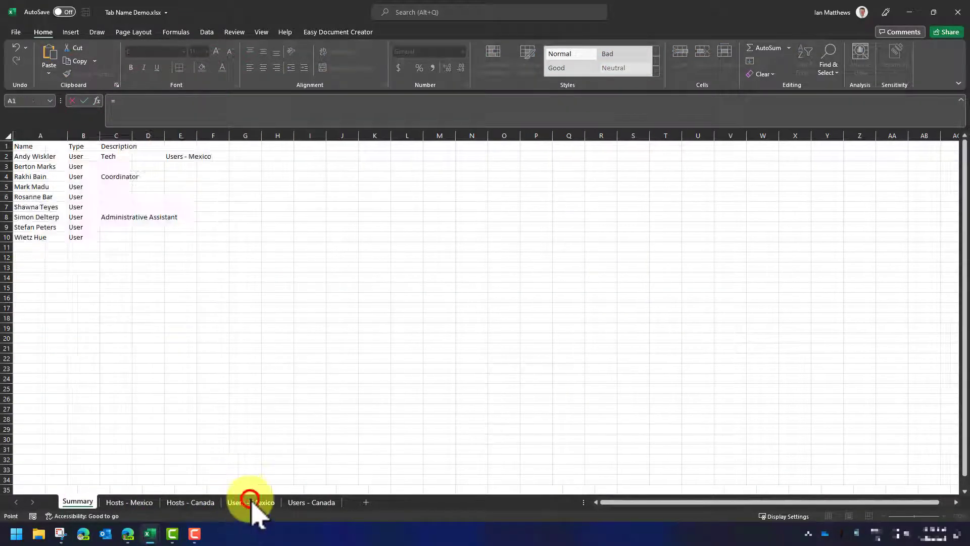
left_click(180, 155)
key("Return")
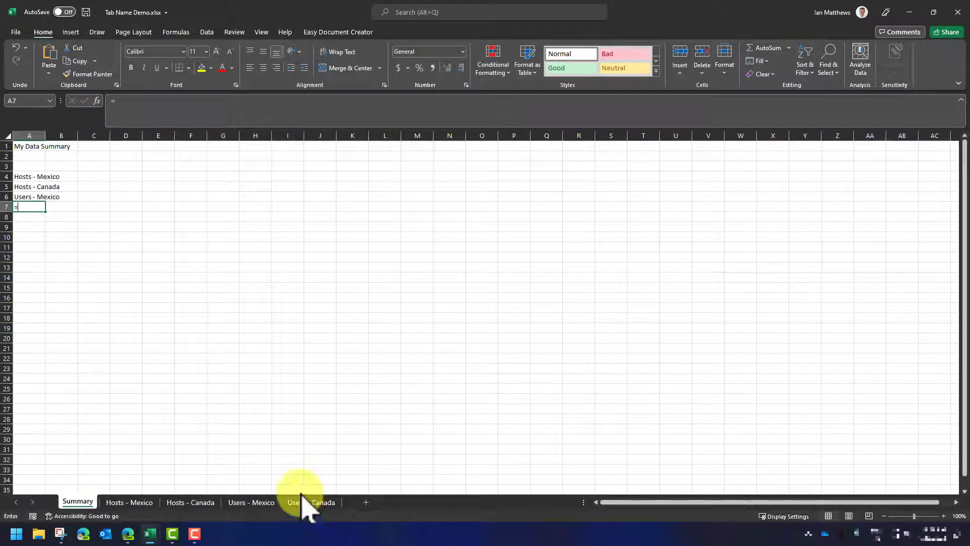
Link Summary cell A7 to cell E3 of Users - Canada and autofit the width of column A.
left_click(321, 502)
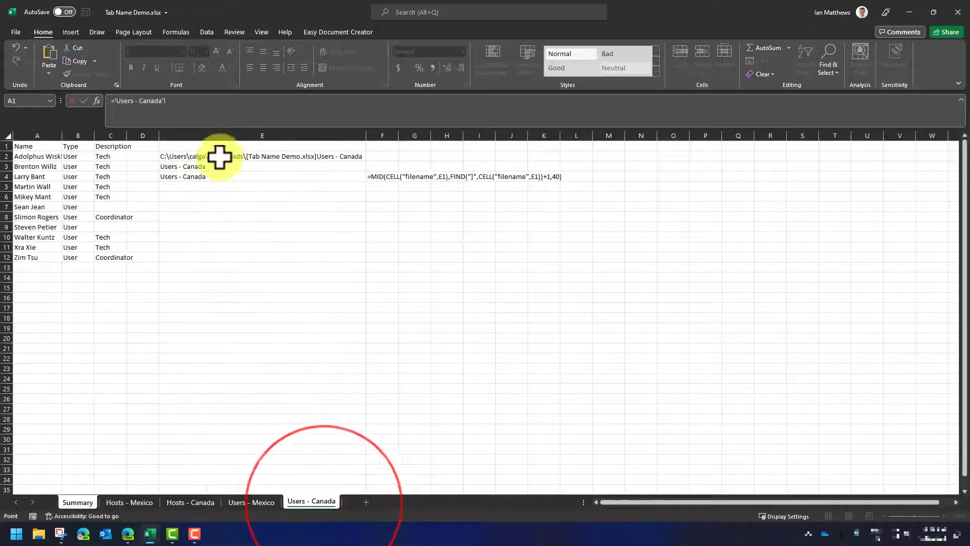
left_click(199, 167)
key("Return")
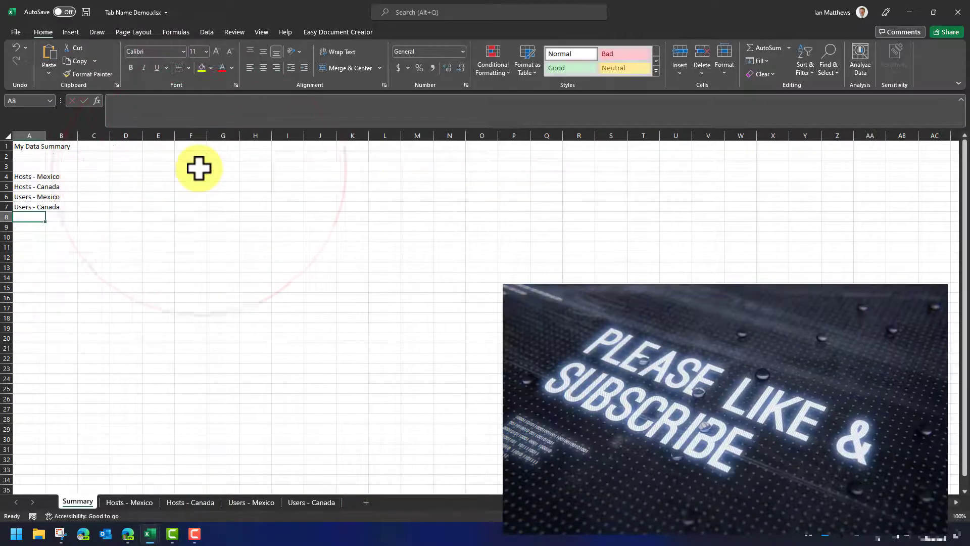
double_click(45, 135)
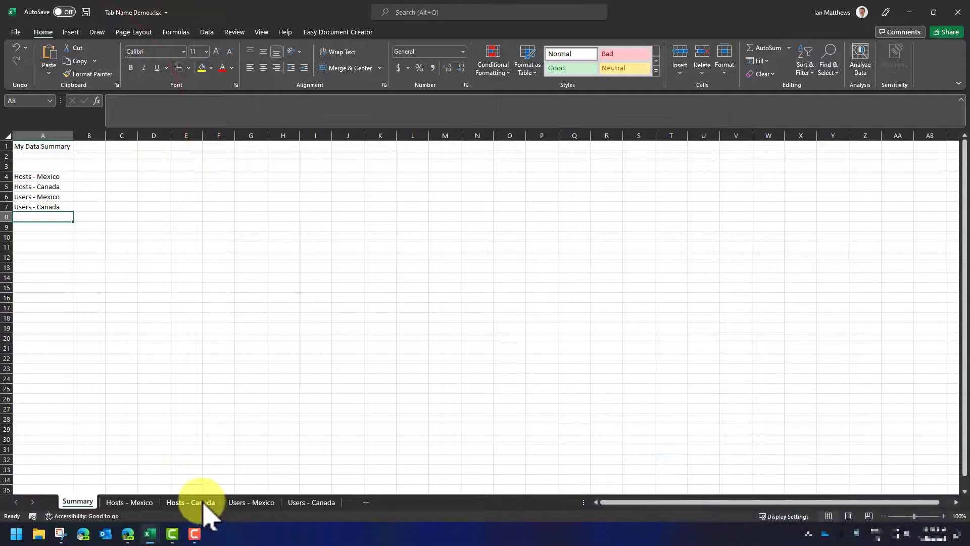
Rename the Hosts - Mexico sheet to Hosts - Argentina and check the linked names on the Summary sheet.
left_click(144, 502)
double_click(146, 502)
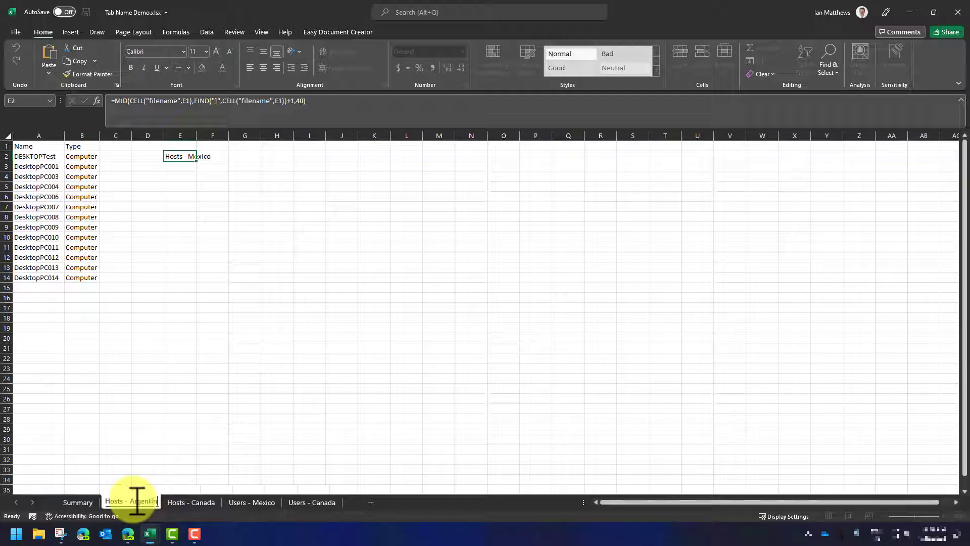
left_click(259, 503)
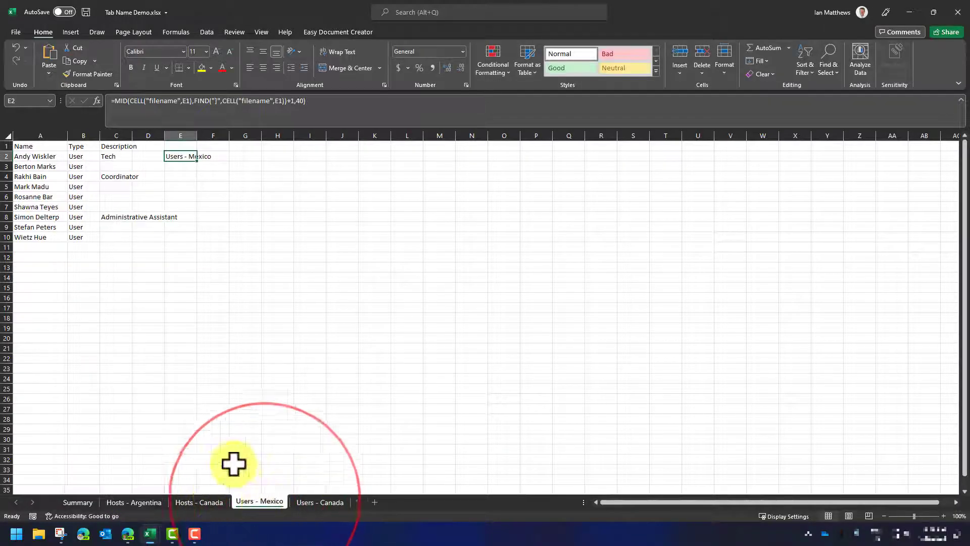
left_click(74, 502)
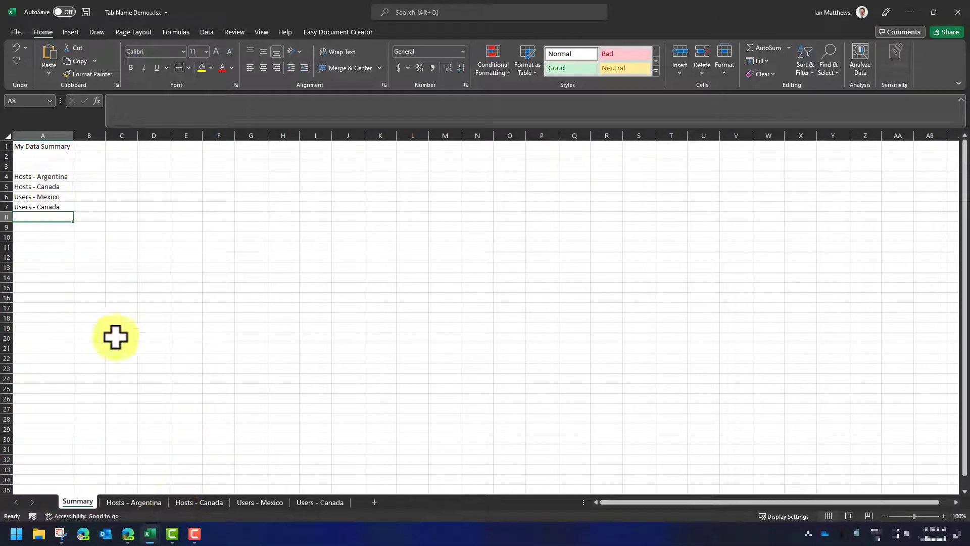
key("Up")
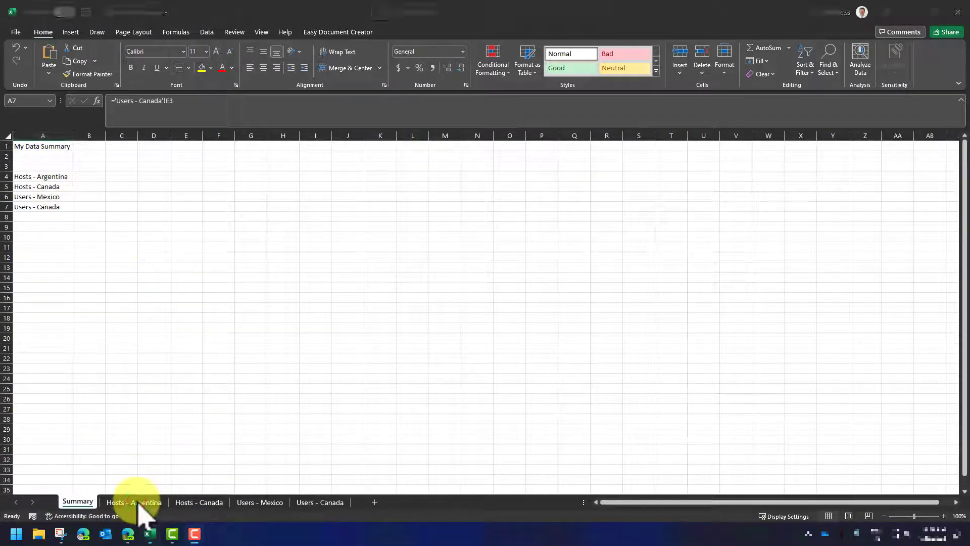
Insert a COUNTA function in cell E3 of Hosts - Argentina that counts the entries in A2:A30.
left_click(147, 503)
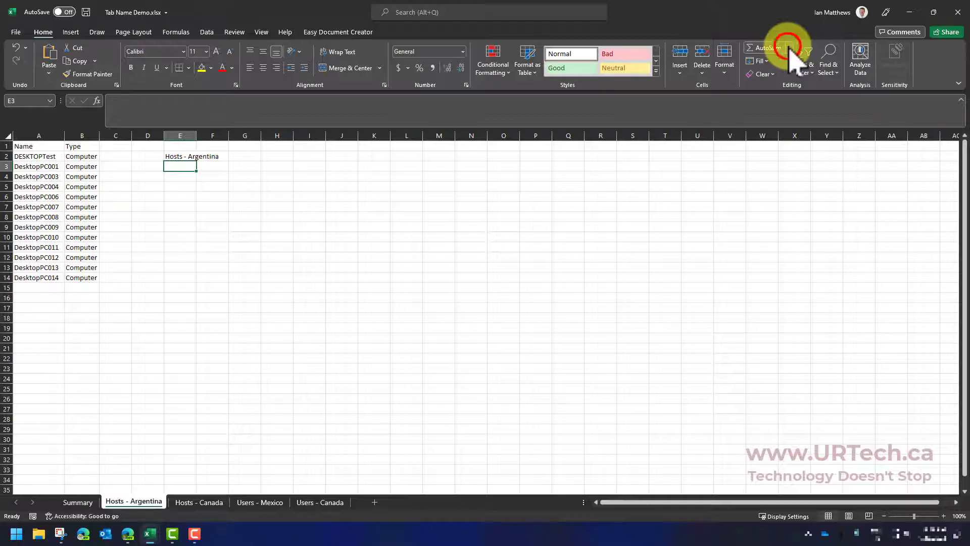
left_click(788, 47)
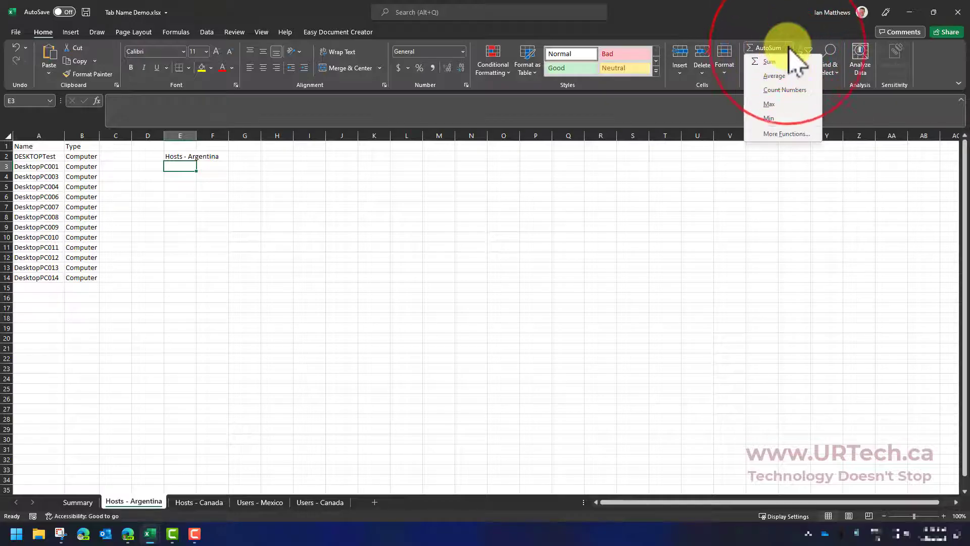
left_click(786, 140)
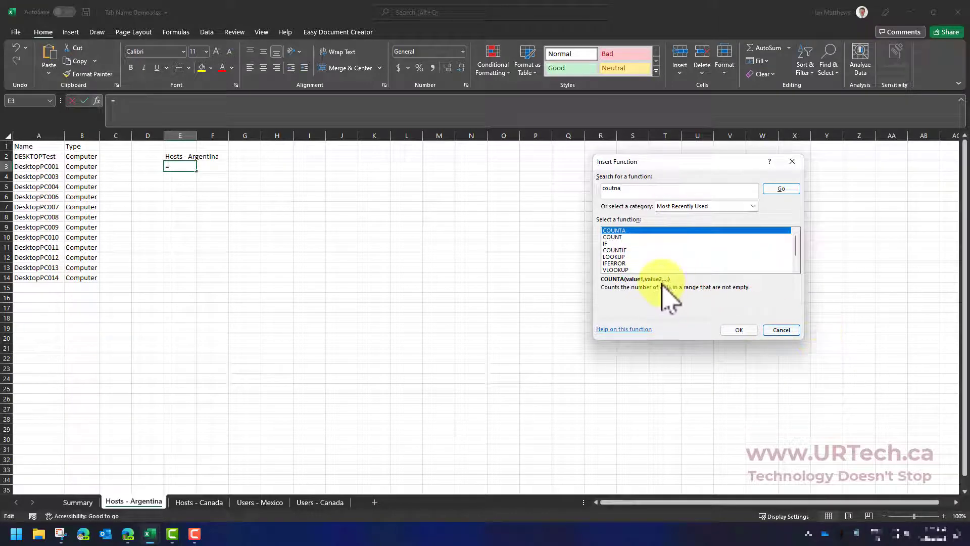
left_click(739, 330)
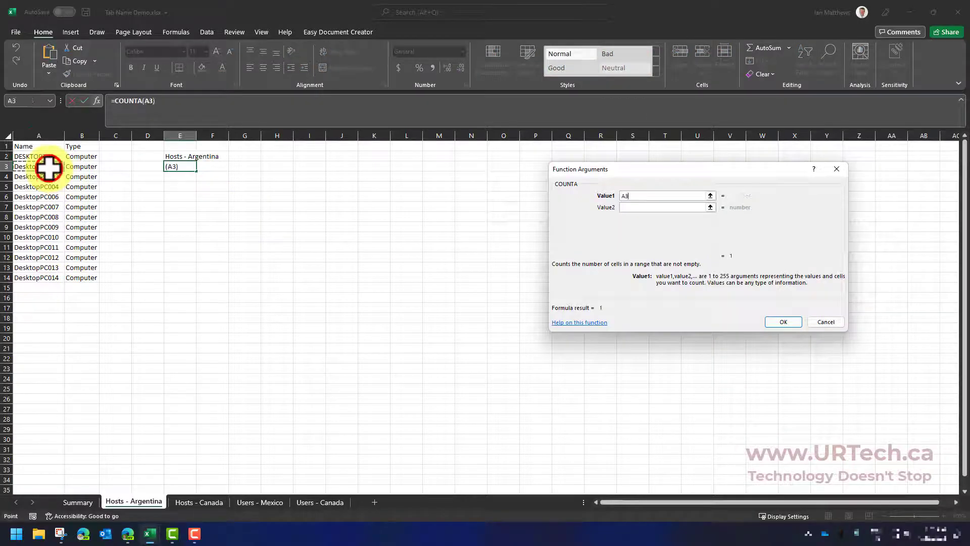
left_click_drag(49, 167, 22, 436)
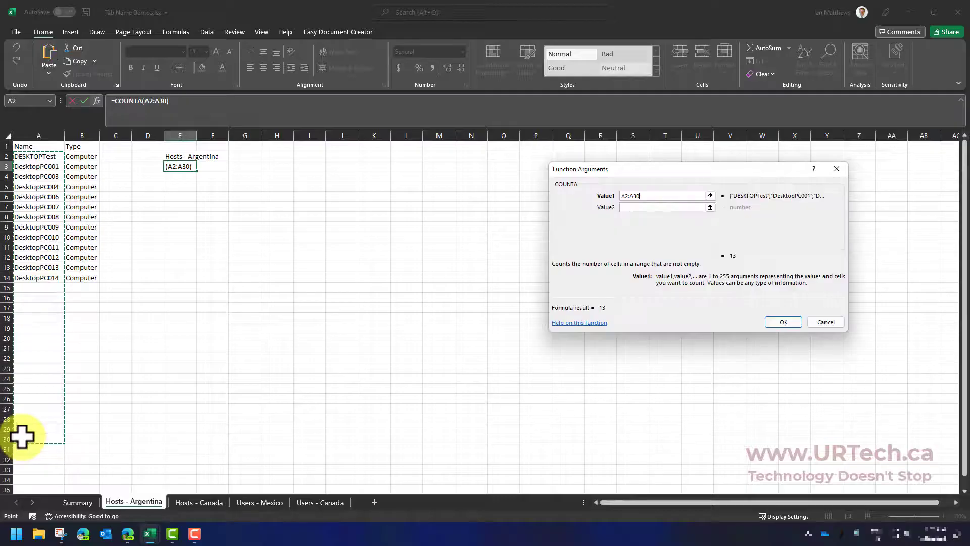
key("Return")
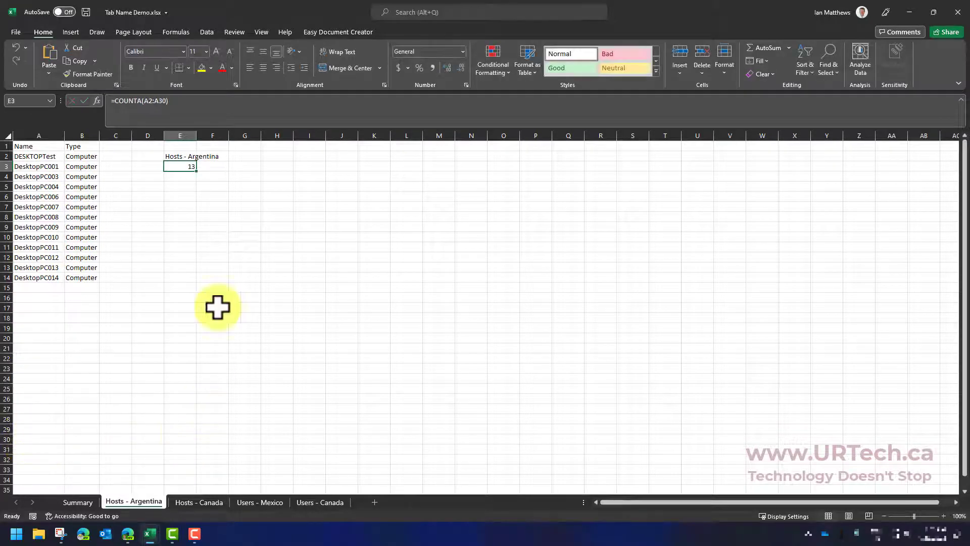
double_click(181, 166)
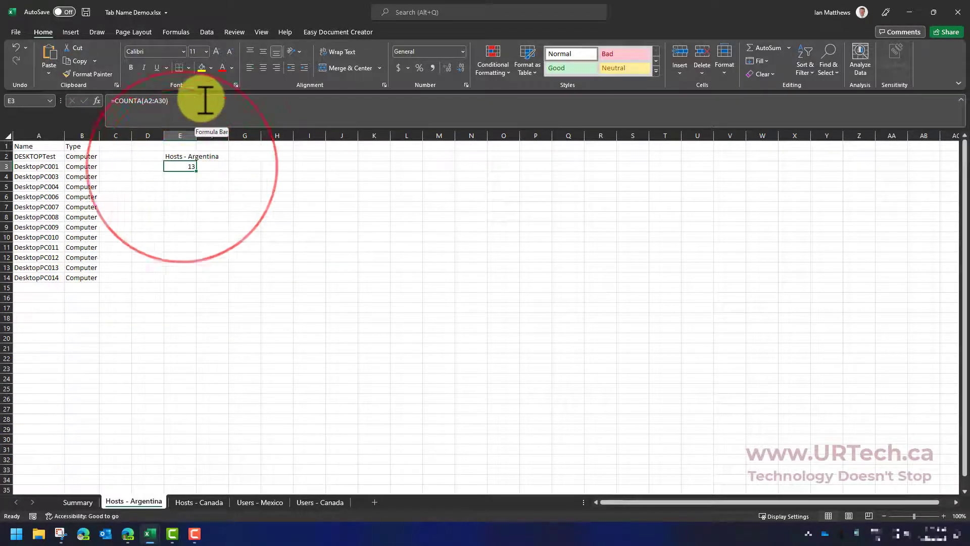
left_click(198, 502)
left_click(175, 166)
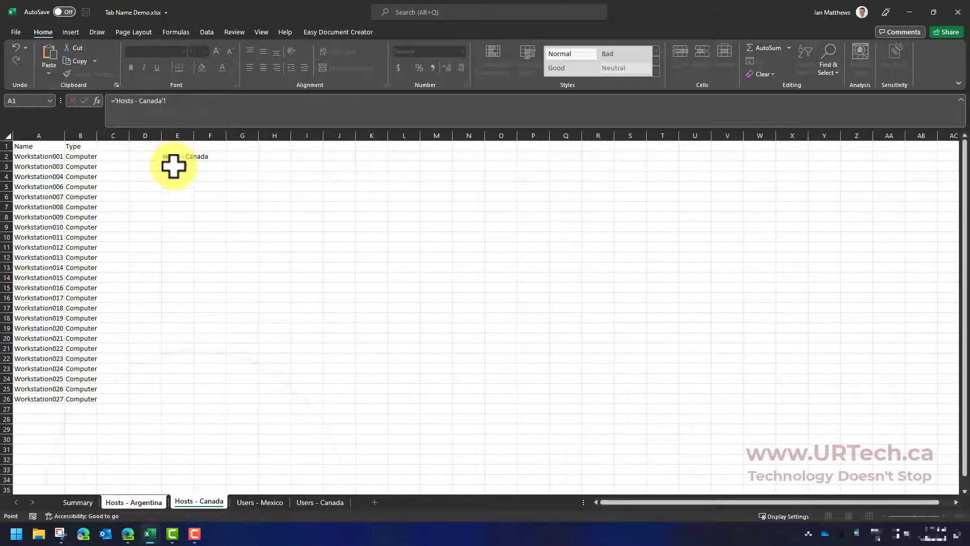
type("=COUNTA(A2:A30")
key("Return")
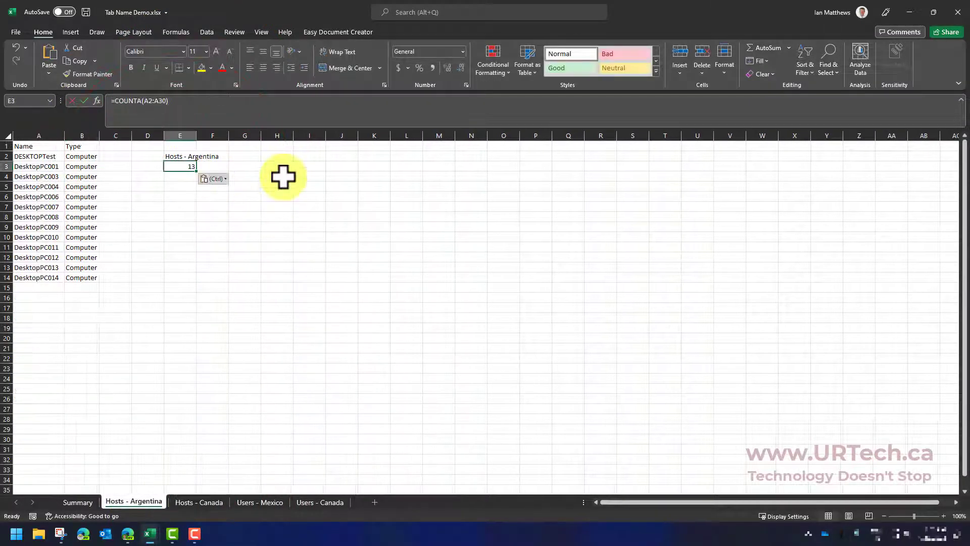
Paste the formula =COUNTA(A2:A30) into cell E3 of Hosts - Canada and cell E3 of Users - Mexico.
left_click(198, 502)
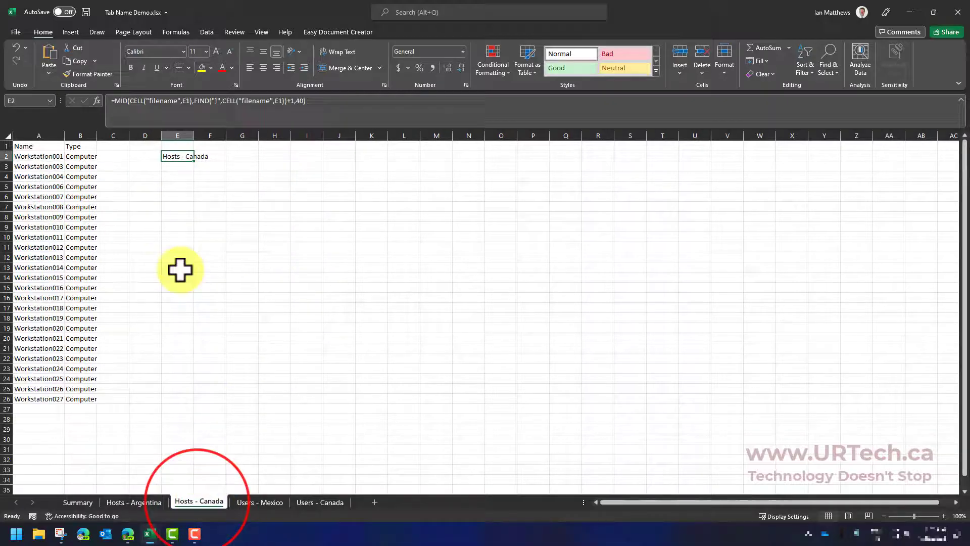
left_click(177, 165)
key("ctrl+v")
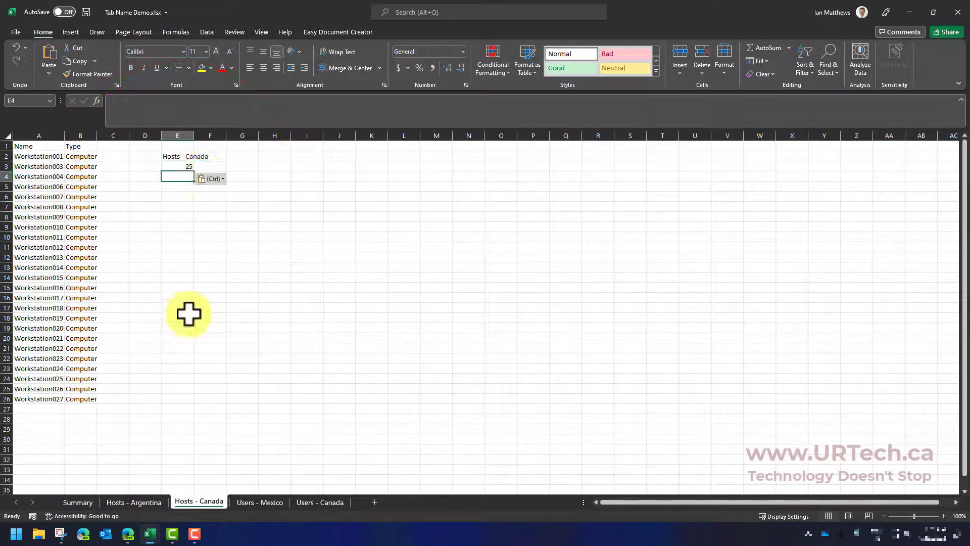
left_click(259, 501)
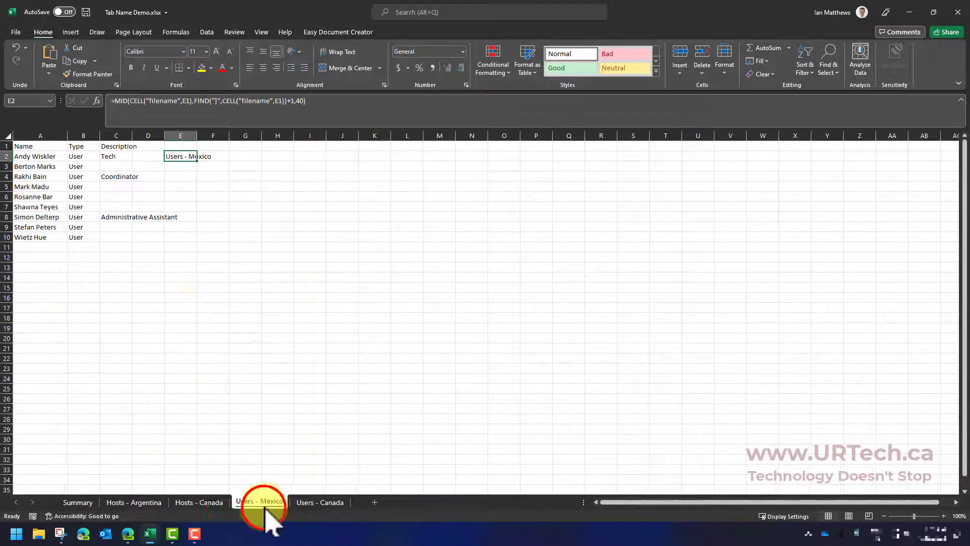
left_click(183, 165)
key("ctrl+v")
key("Return")
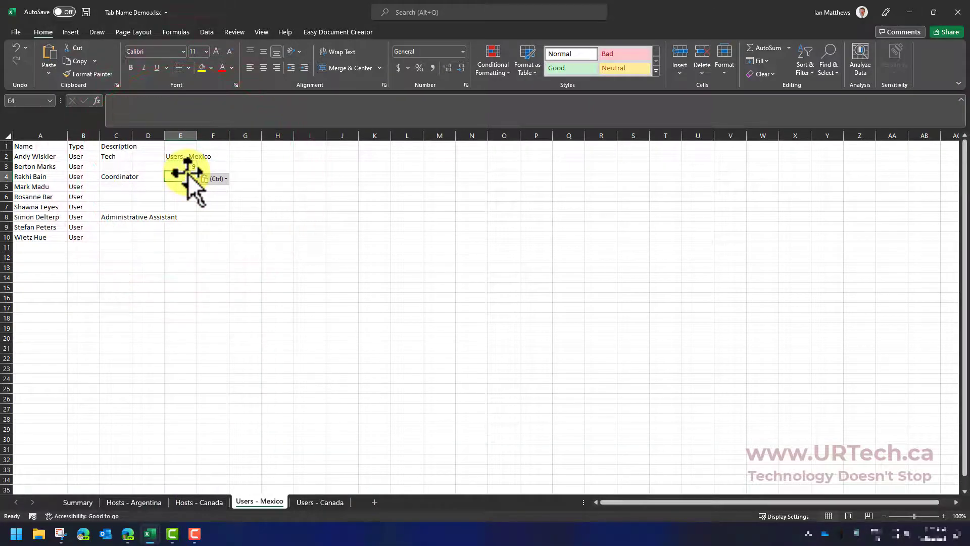
Enter =COUNTA(A2:A30) in cell E5 of the Users - Canada sheet.
left_click(320, 502)
left_click(217, 185)
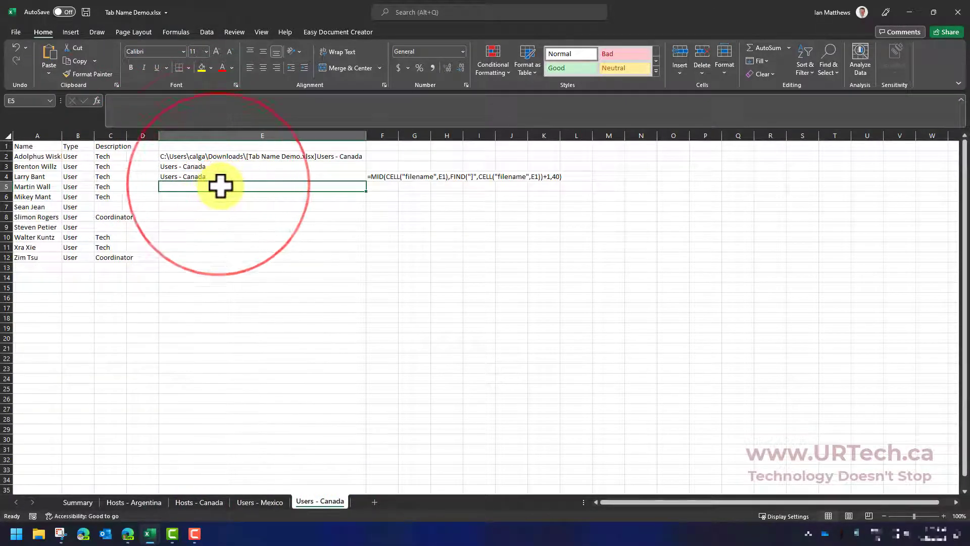
type("=COUNTA(A2:A30)")
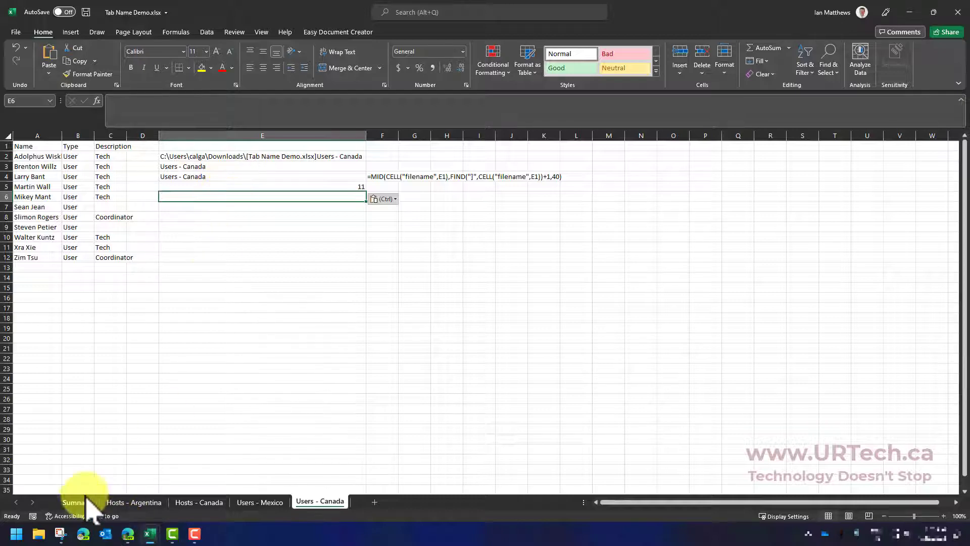
Link cell B4 of the Summary sheet to the count in cell E3 of Hosts - Argentina.
left_click(78, 501)
left_click(79, 176)
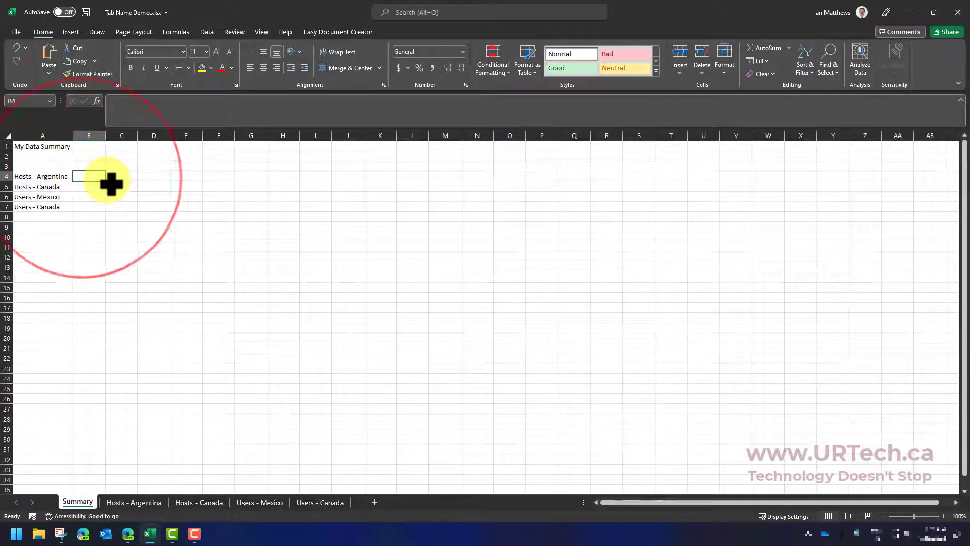
type("=")
left_click(136, 502)
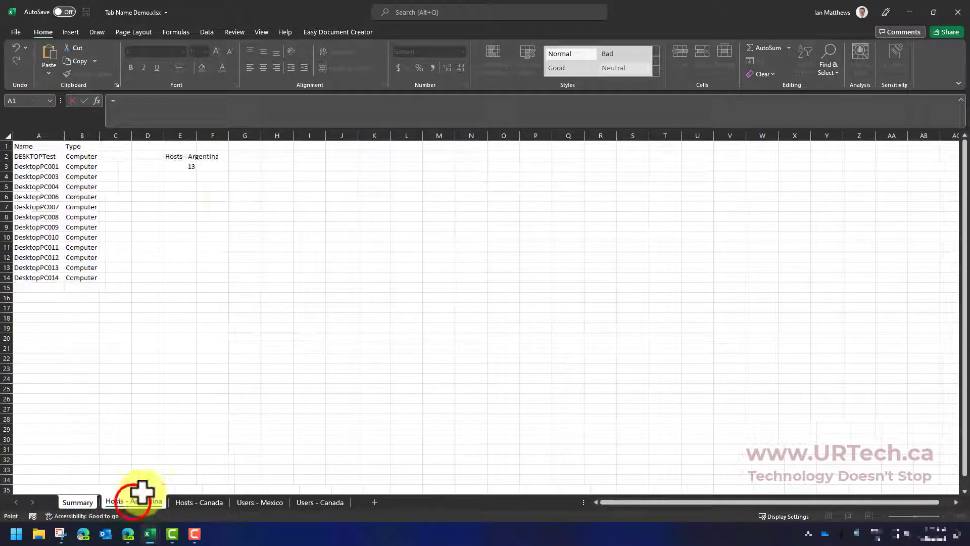
left_click(184, 165)
key("Return")
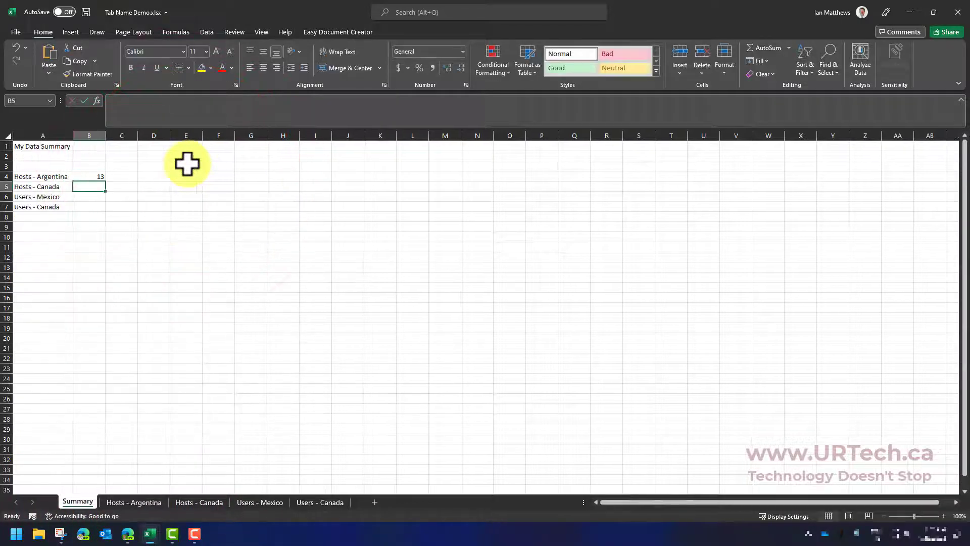
Link Summary cell B5 to E3 of Hosts - Canada and cell B6 to E3 of Users - Mexico.
type("=")
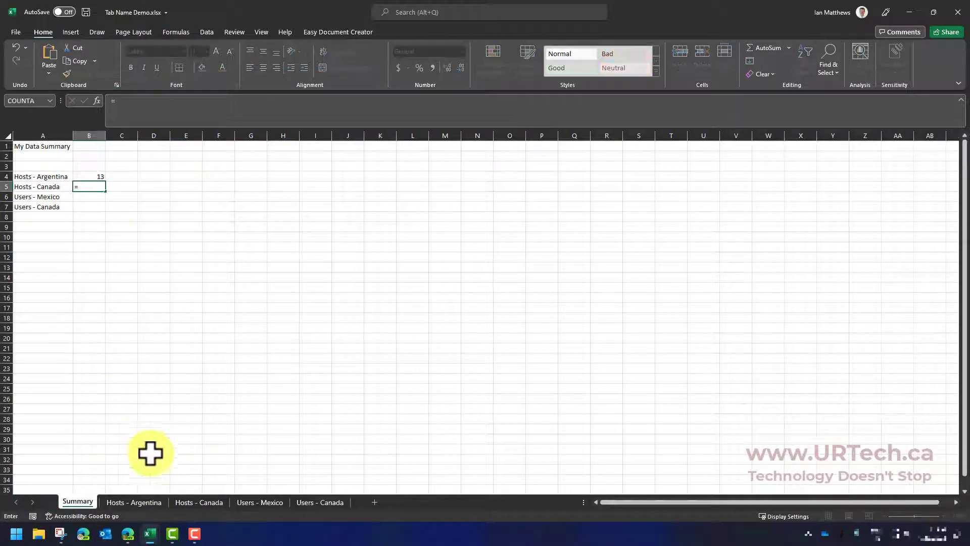
left_click(198, 502)
left_click(178, 165)
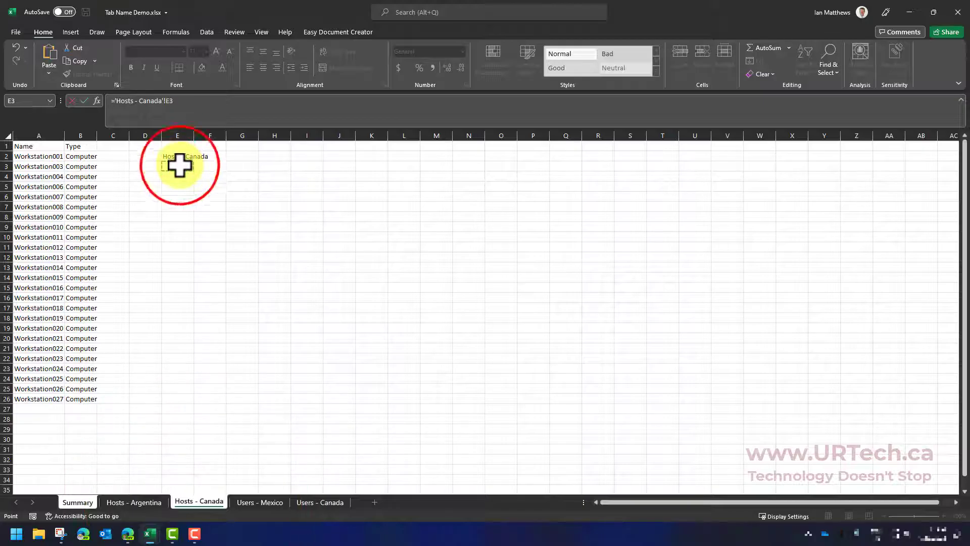
key("Return")
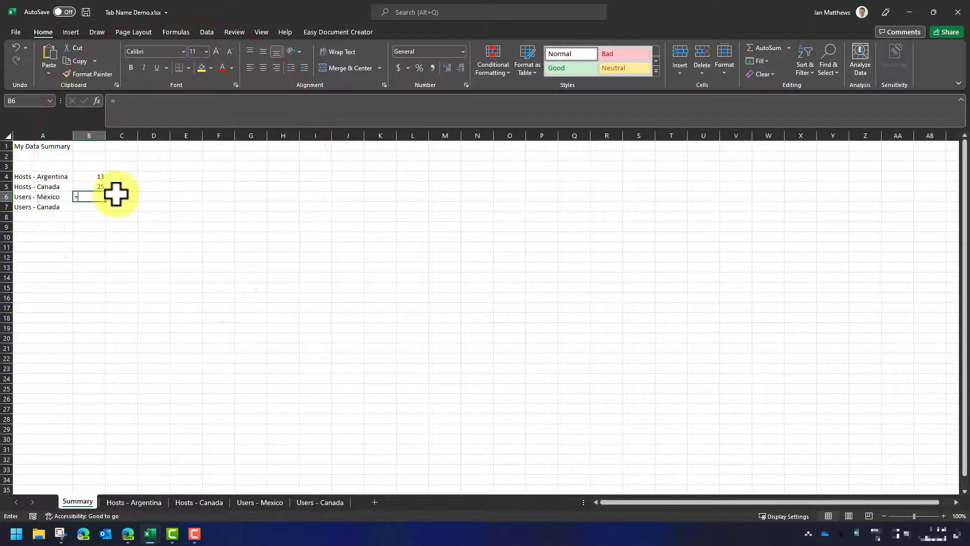
left_click(250, 501)
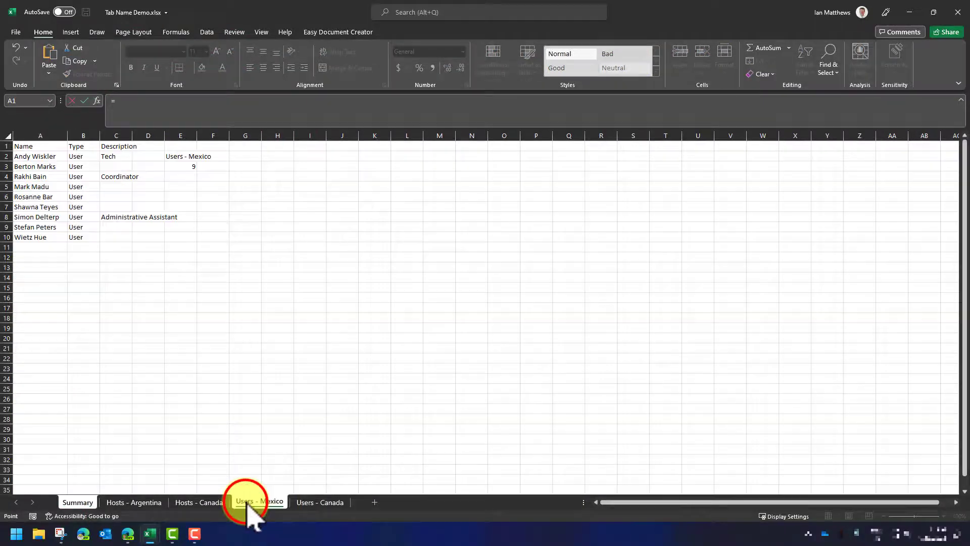
left_click(184, 169)
key("Return")
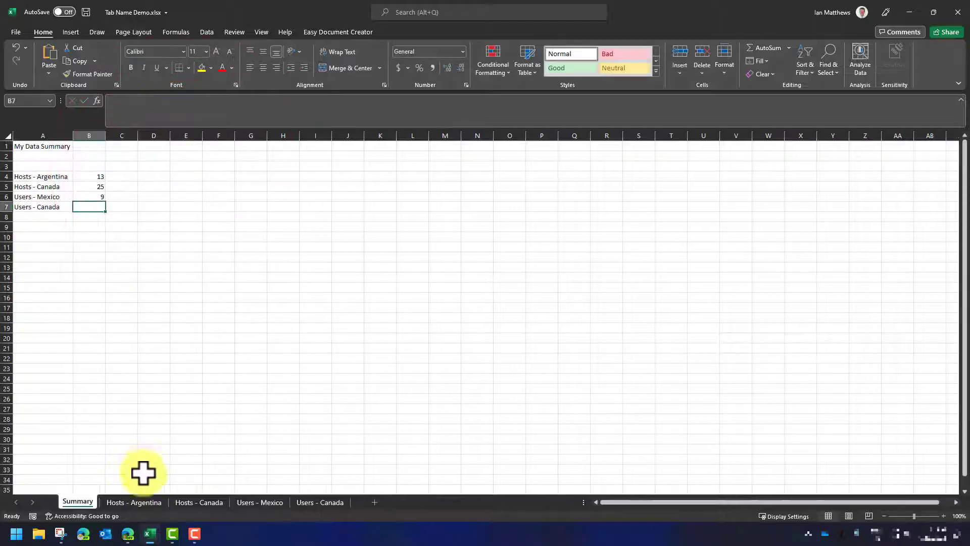
Link cell B7 of the Summary sheet to the count in cell E5 of Users - Canada.
type("=")
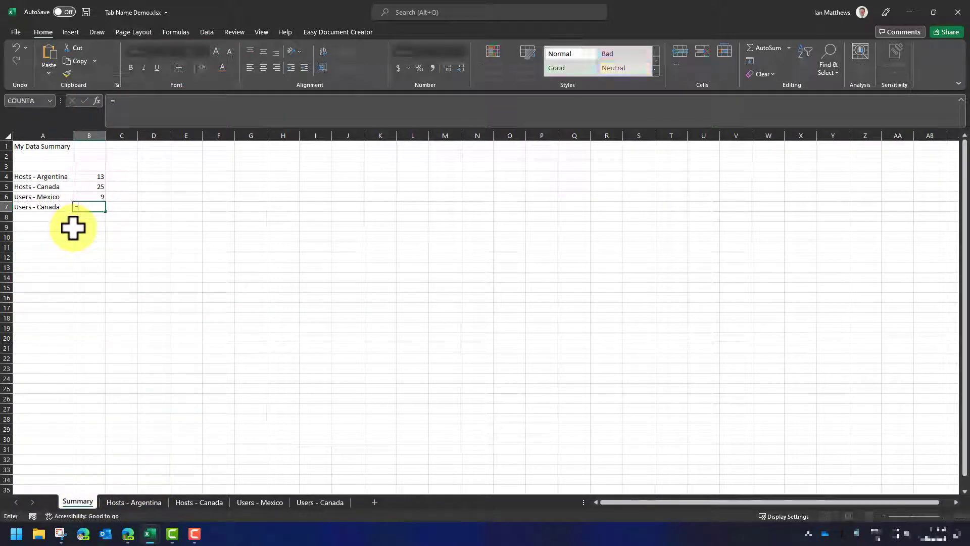
left_click(320, 501)
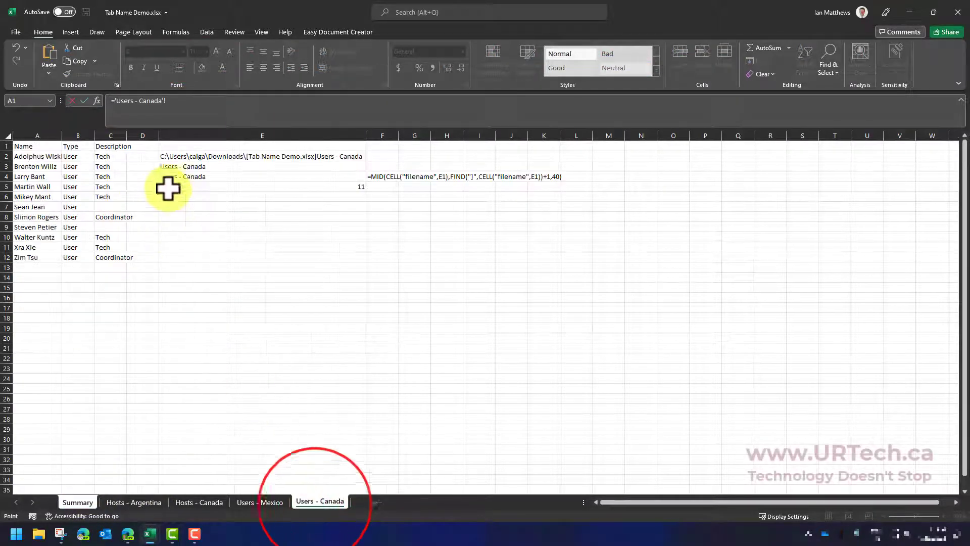
left_click(347, 188)
key("Return")
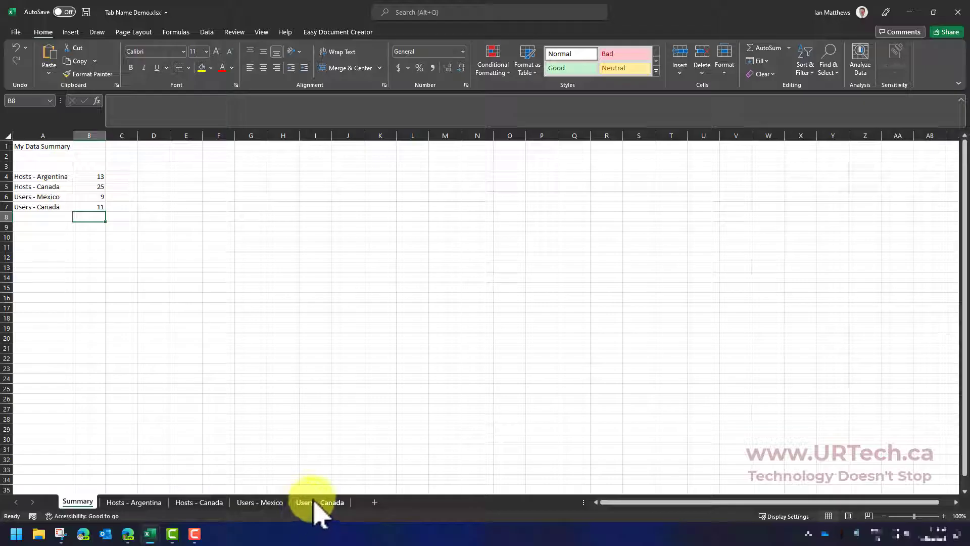
Add six filler text entries such as "sadfas", "fgd" and "sdfg" below the names in column A of Users - Mexico and check the Summary counts.
left_click(260, 502)
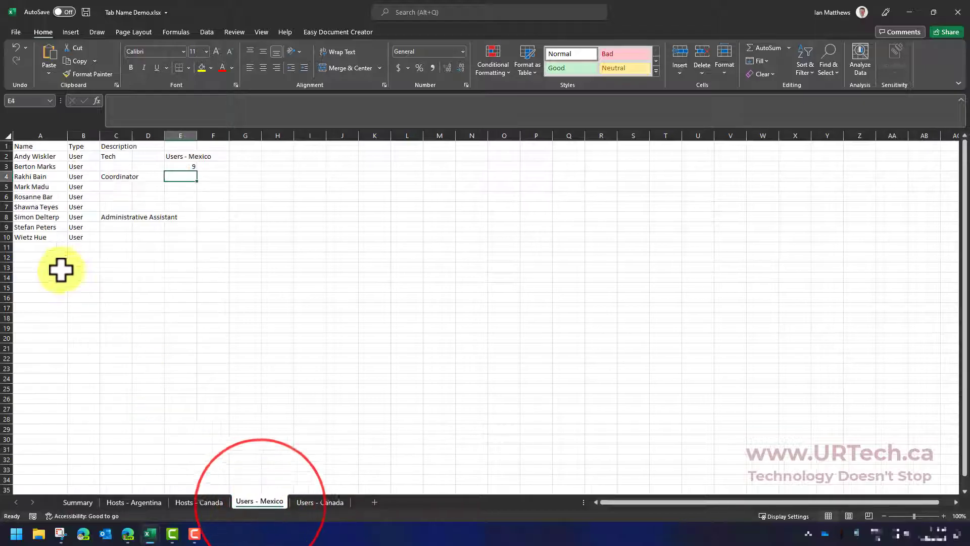
left_click(37, 247)
type("sadfas")
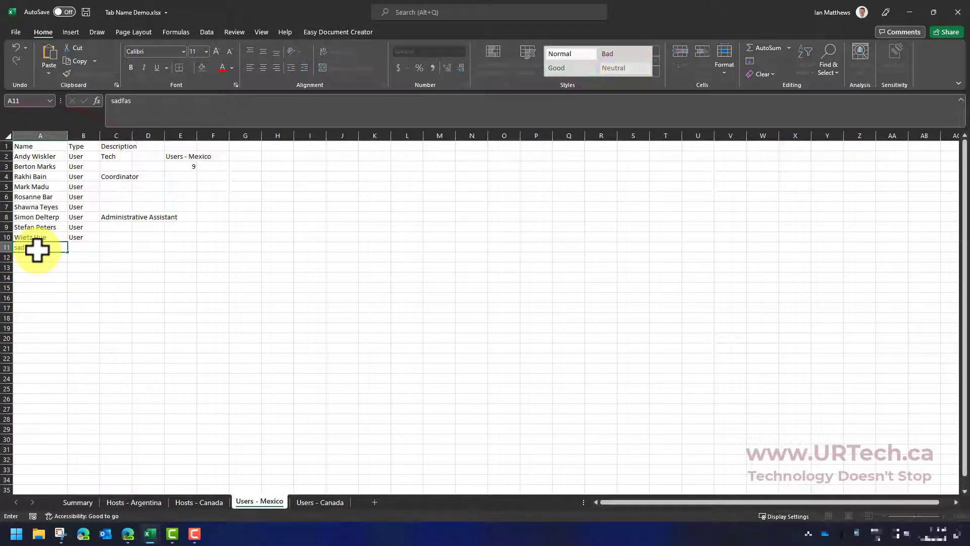
key("Return")
type("sadfas")
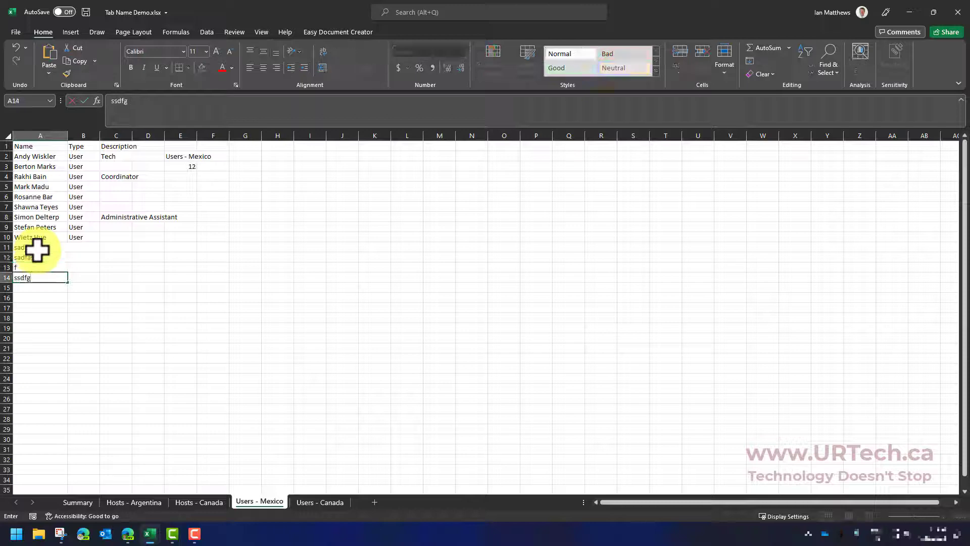
key("Return")
key("Return")
type("fgd")
key("Return")
type("sdfg")
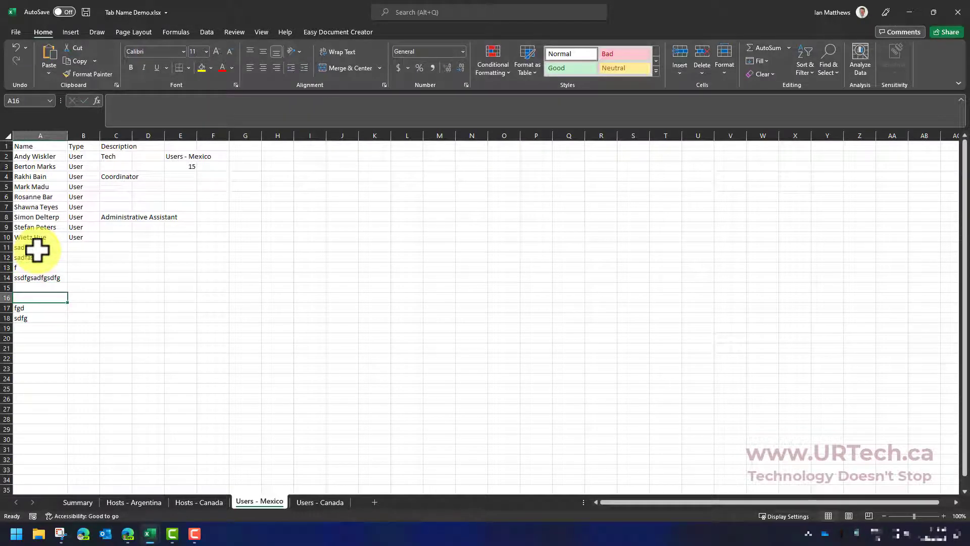
left_click(80, 501)
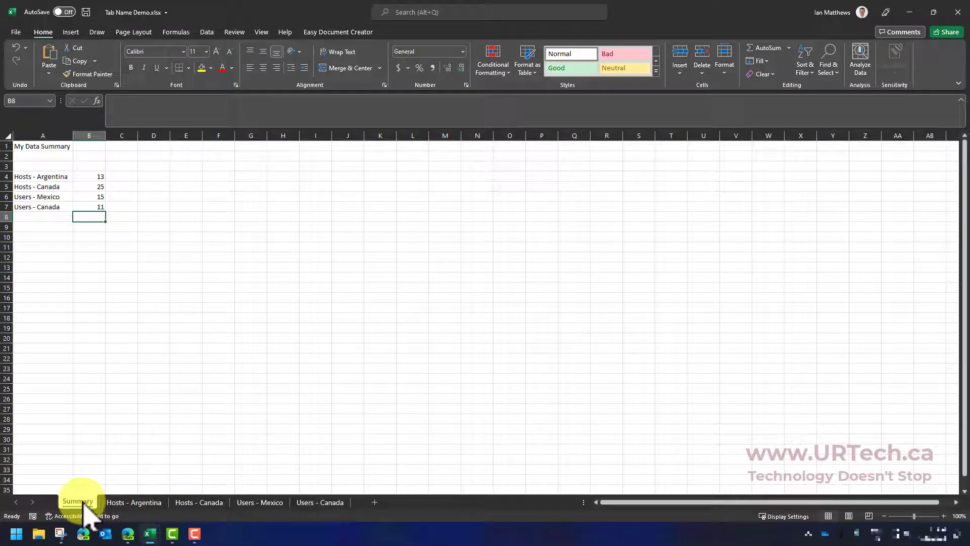
Delete rows 7 through 12 of the Users - Canada sheet and check the linked counts on the Summary sheet.
left_click(321, 502)
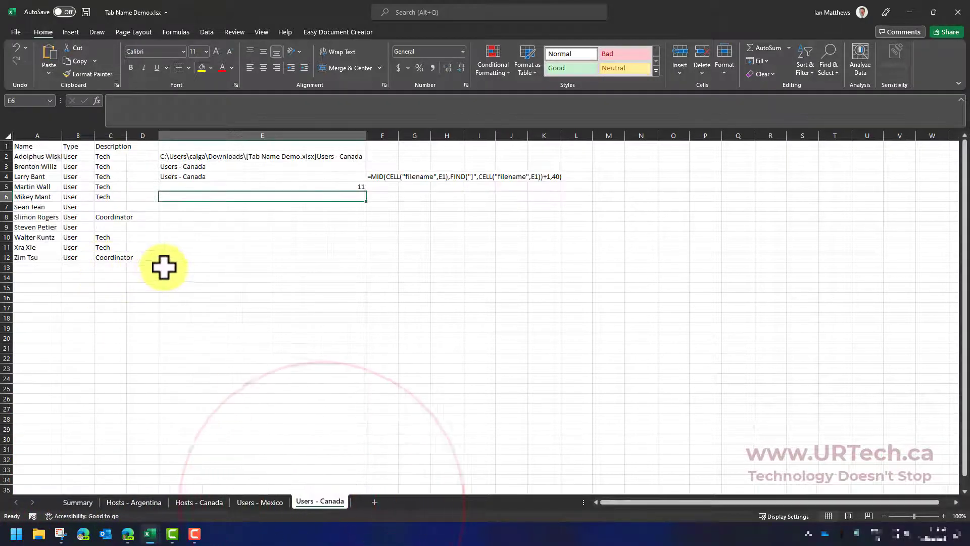
left_click_drag(163, 266, 6, 210)
right_click(6, 208)
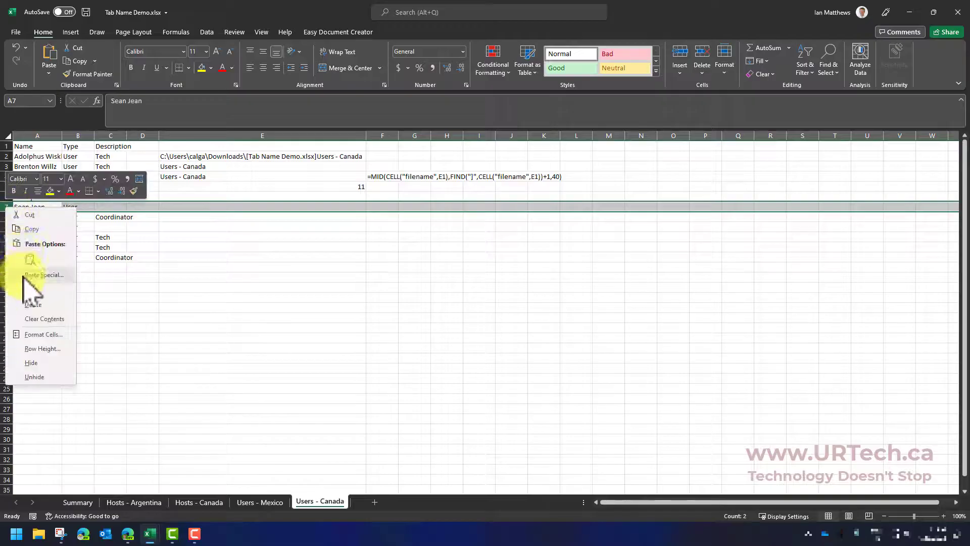
left_click(6, 257, "shift")
right_click(5, 230)
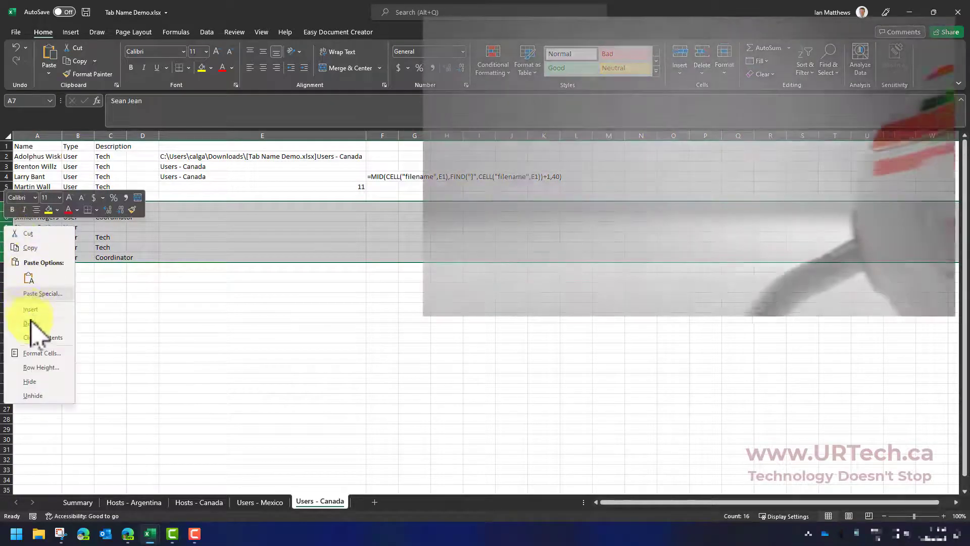
left_click(37, 324)
left_click(78, 502)
left_click(153, 338)
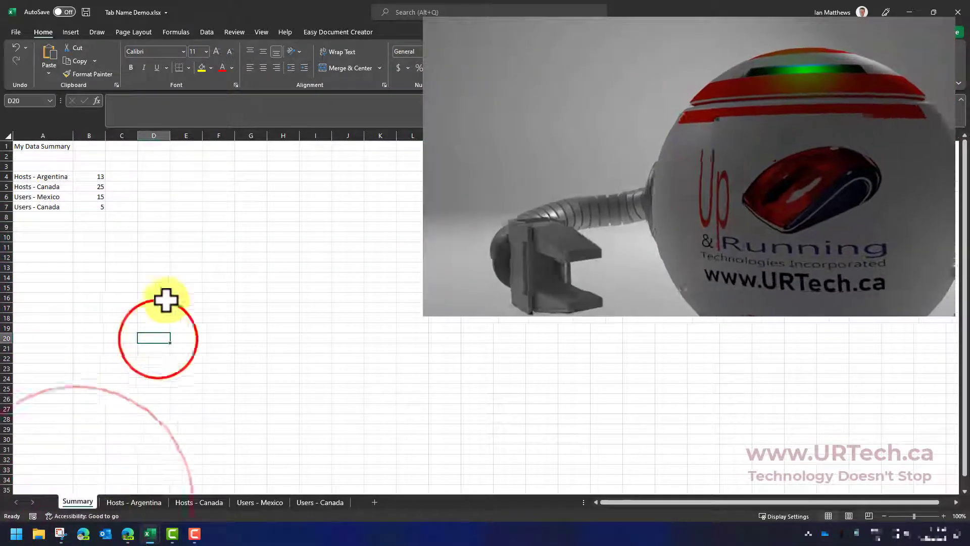